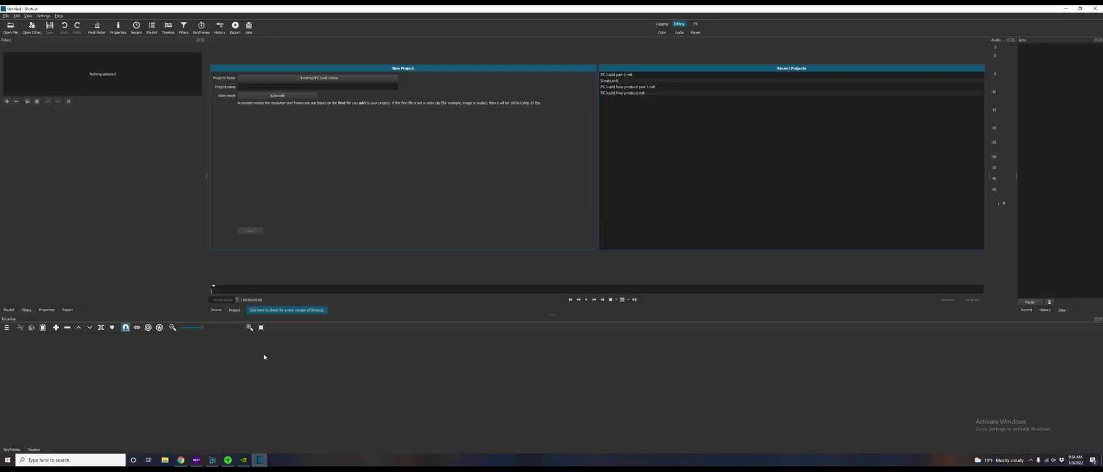
# Step: Open the recent 'PC build part 2.mlt' project and bring Shotcut in front of NZXT CAM
pyautogui.click(616, 75)
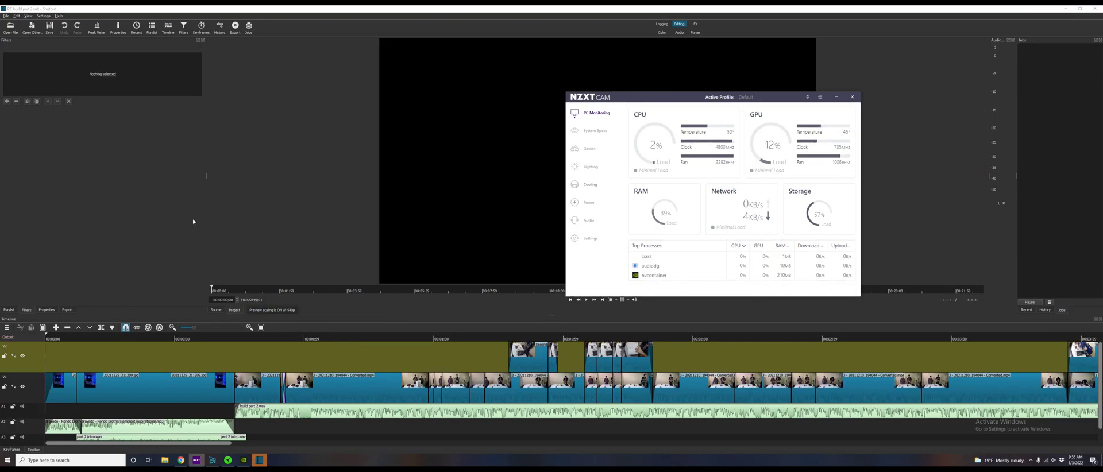
pyautogui.click(198, 447)
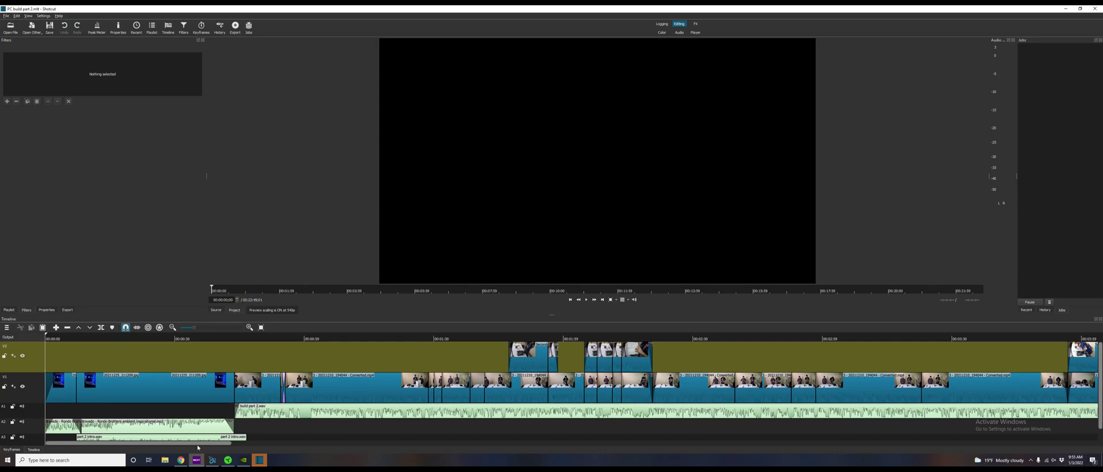
# Step: Show the advanced export options and review the codec settings
pyautogui.click(67, 310)
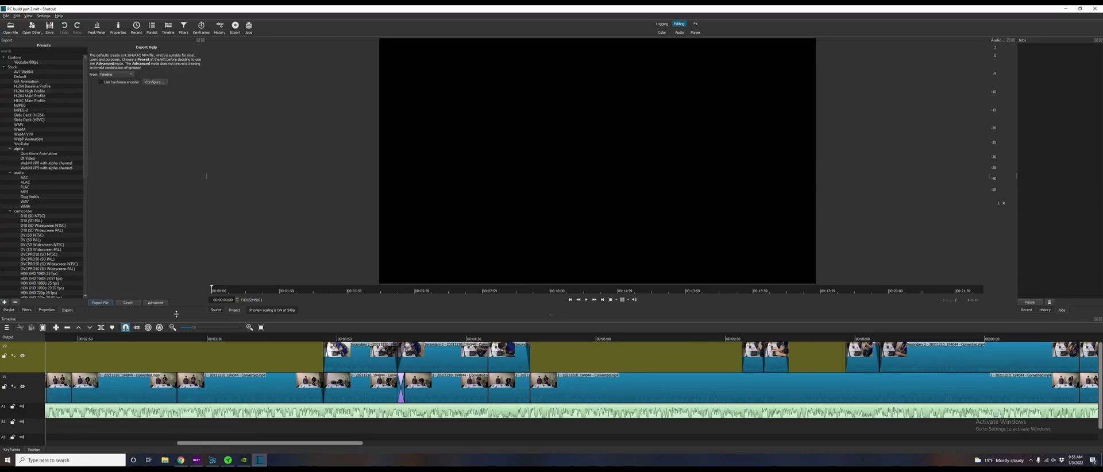
pyautogui.click(156, 303)
pyautogui.hscroll(3, 332, 447)
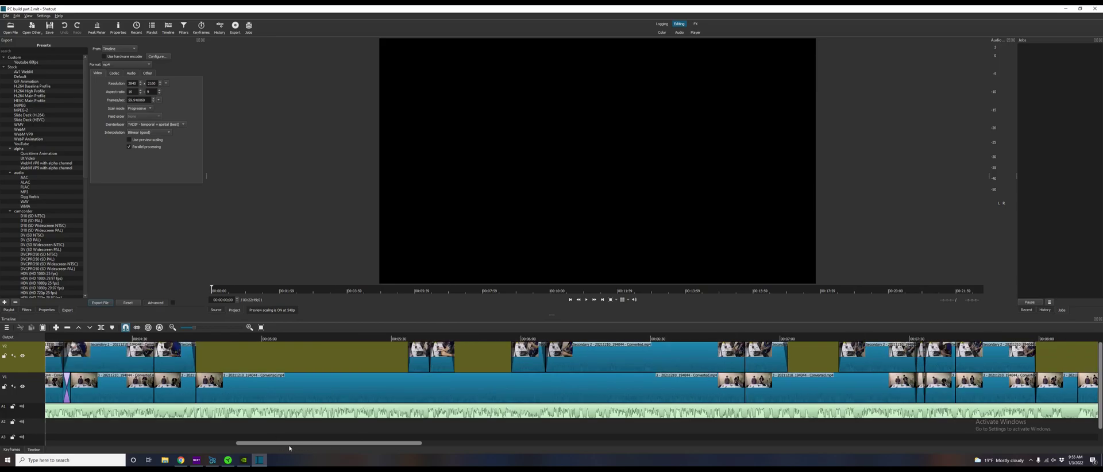
pyautogui.hscroll(3, 328, 445)
pyautogui.moveTo(325, 443); pyautogui.dragTo(167, 443)
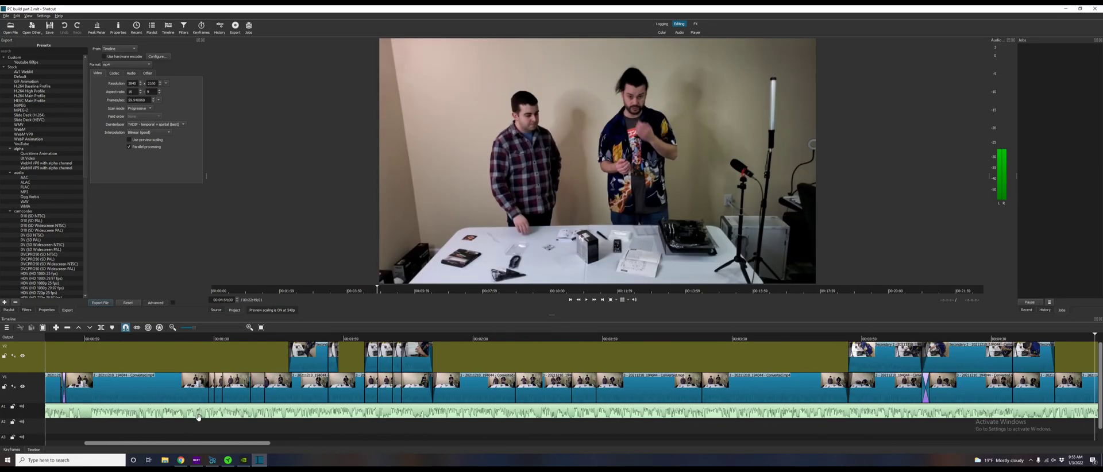
pyautogui.click(114, 74)
# Step: Choose the Youtube 60fps preset, review its audio settings, and check hardware encoding configuration
pyautogui.click(26, 62)
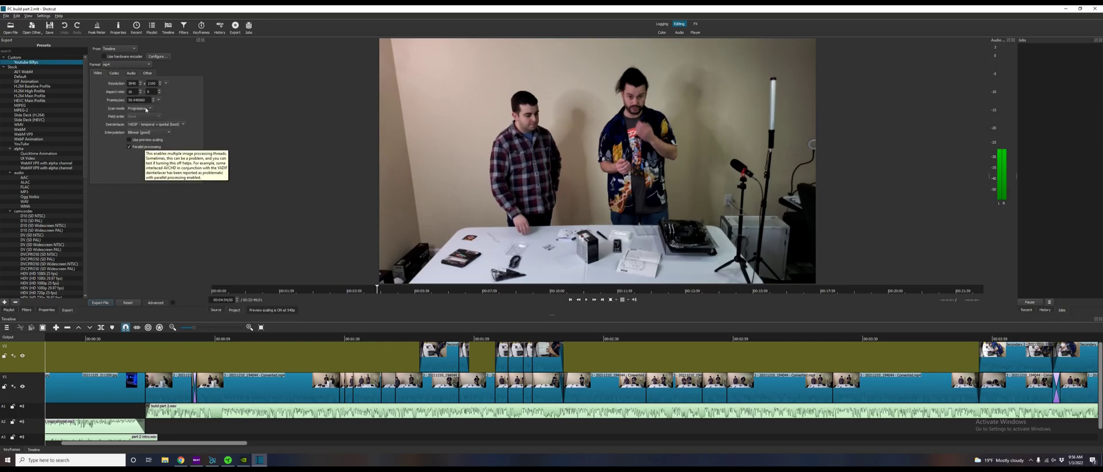
pyautogui.click(131, 73)
pyautogui.click(98, 73)
pyautogui.click(158, 56)
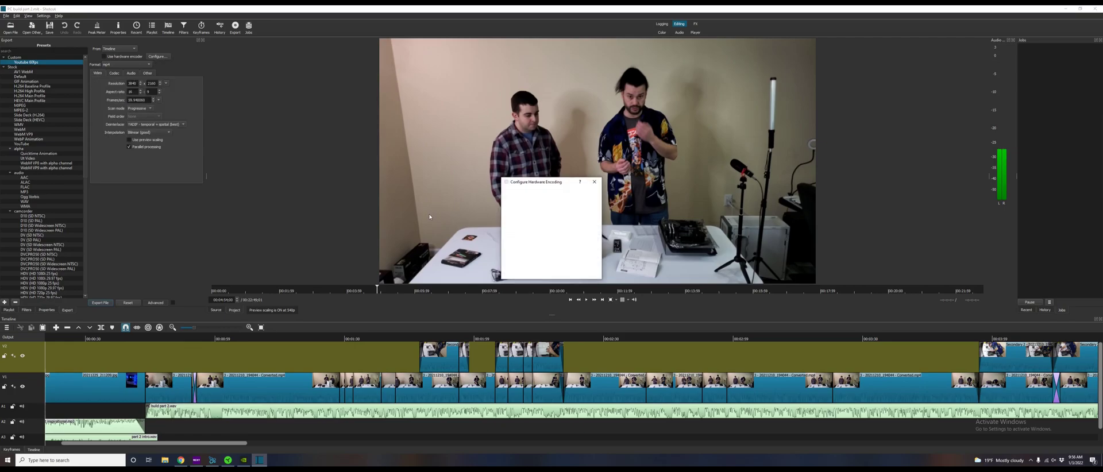
pyautogui.click(505, 277)
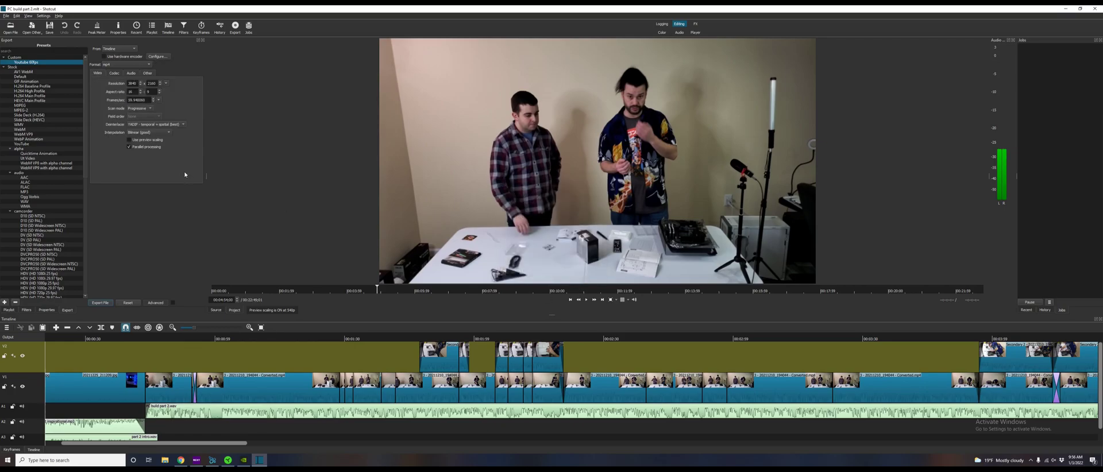
# Step: Queue a file export of the timeline named 'PC build part 2 pp experiment'
pyautogui.click(101, 303)
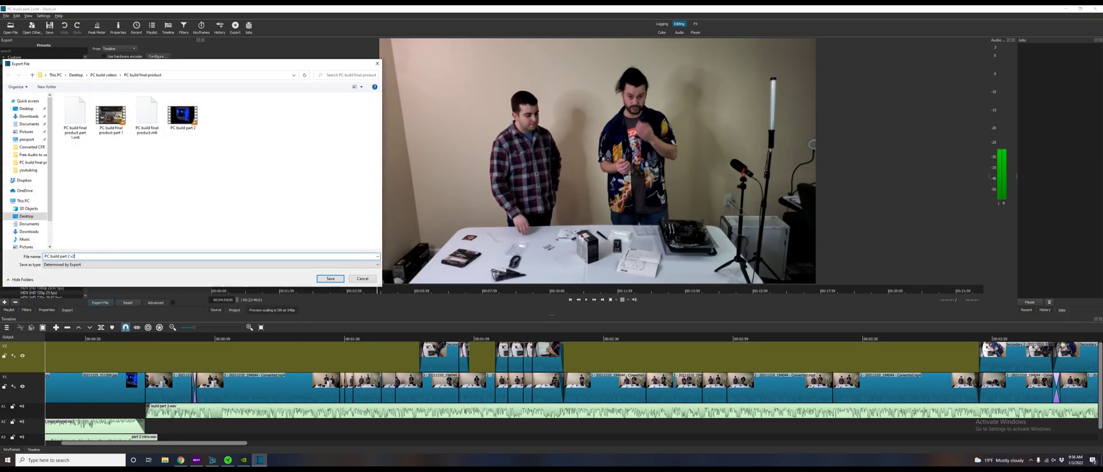
pyautogui.write('ment')
pyautogui.click(336, 280)
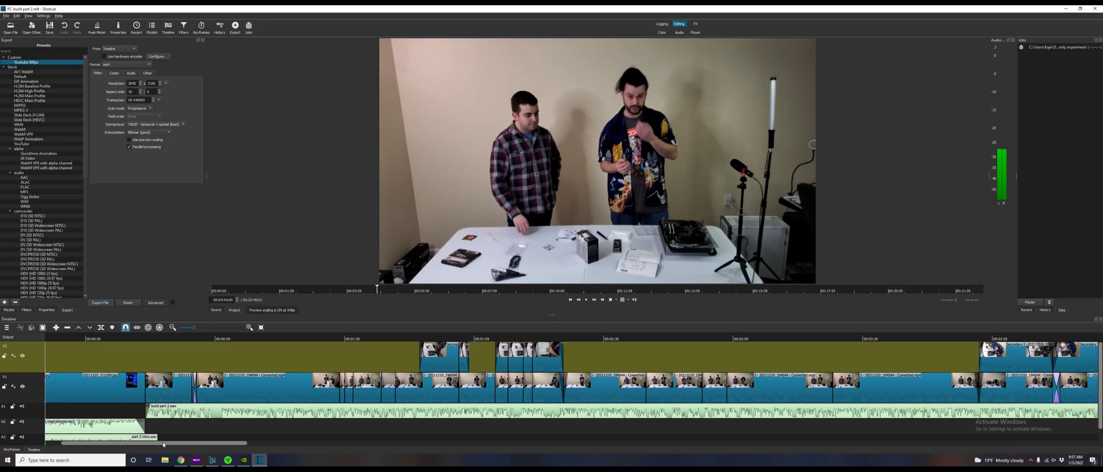
pyautogui.hscroll(-1, 422, 393)
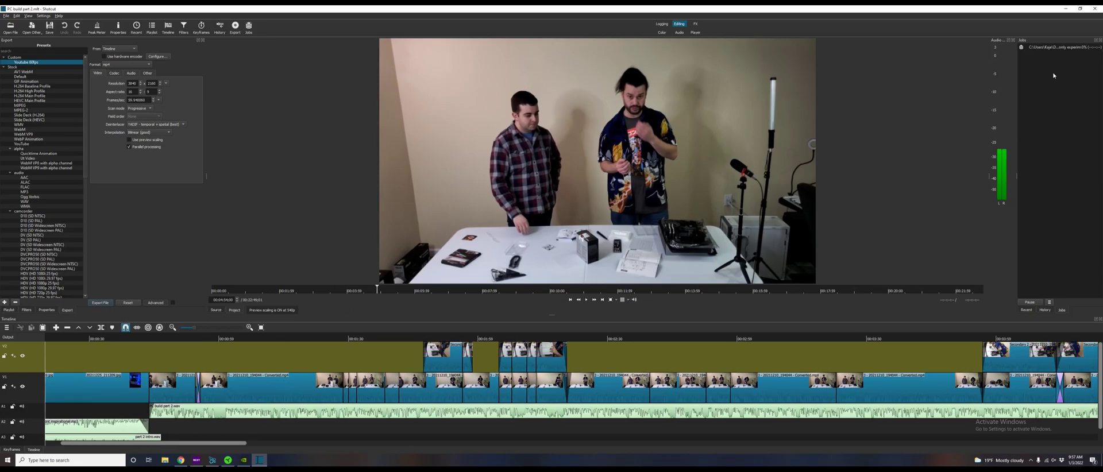
# Step: Reposition NZXT CAM and log 100% CPU use, lower temps and lower RAM usage
pyautogui.click(196, 460)
pyautogui.moveTo(661, 96); pyautogui.dragTo(565, 56)
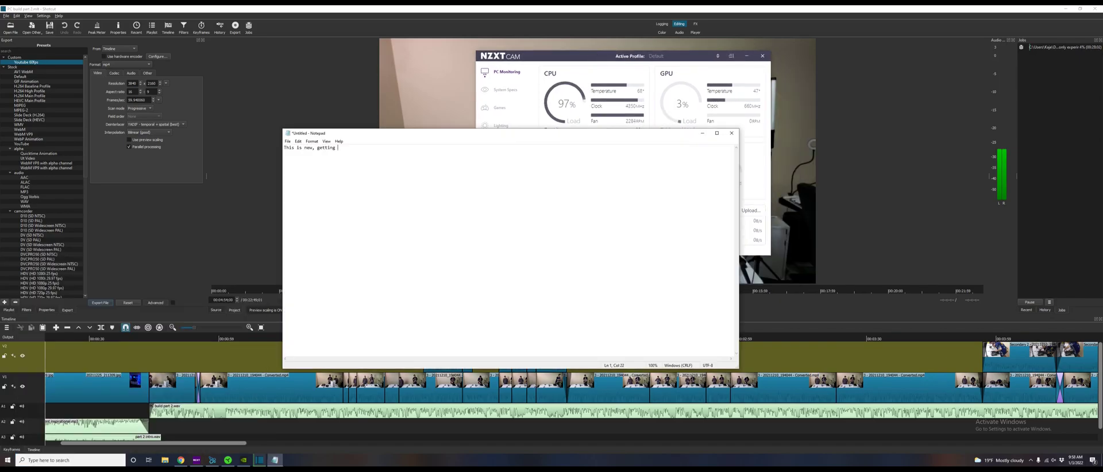
pyautogui.write('This is new, getting 100% on CPU and the temps are actually lower(might explain discrepency when doing thermal testing as it pushes all cores not just one).')
pyautogui.hotkey('alt', 'Tab')
pyautogui.hotkey('alt', 'Tab')
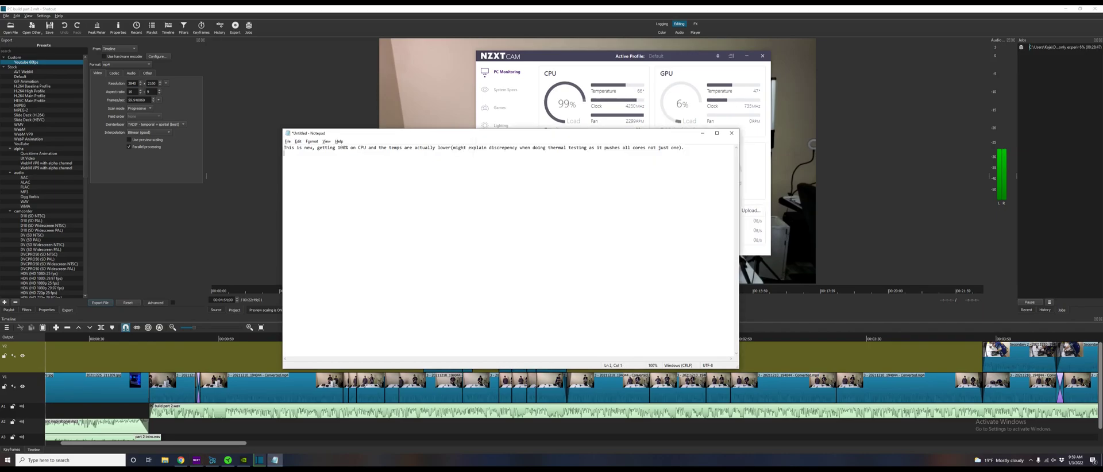
pyautogui.press('Return')
pyautogui.write('Somehow the RAM usage is actually lower than what it was last night without parallel processing checked')
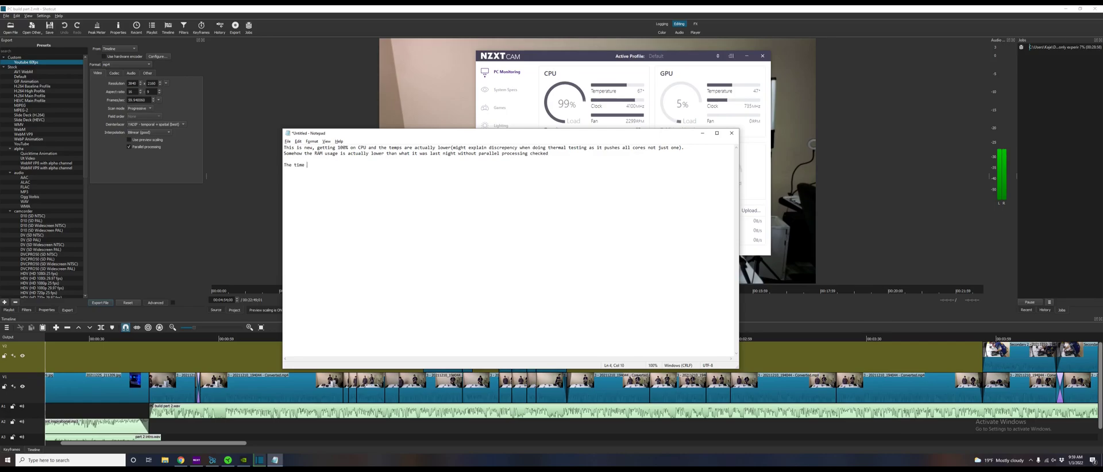
pyautogui.write('  The time to completion is listed at about 30 minutes but it will most likely take ')
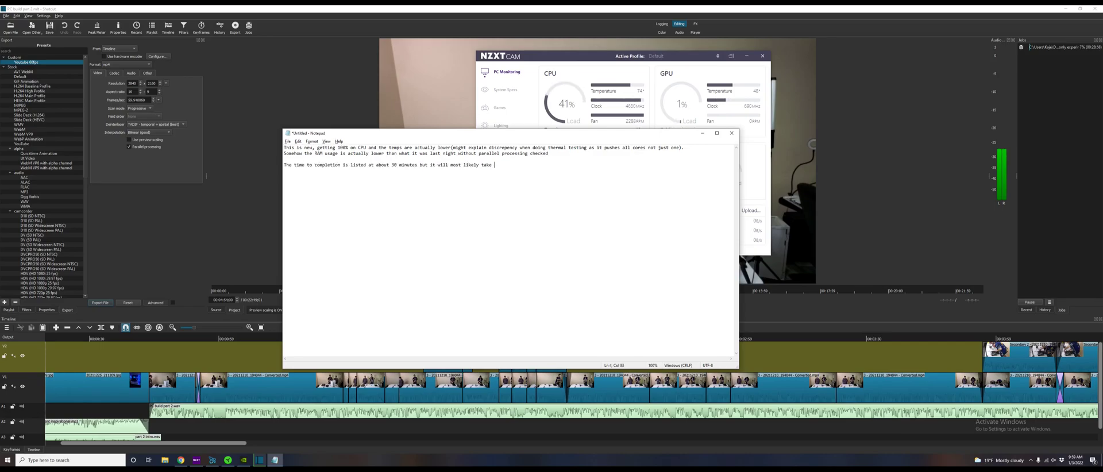
pyautogui.write('longer, I believe yesterday it had estimated in the beginning around 40 minutes')
# Step: Note that usage dropped and temps jumped, suspecting the fade and crop filters, then open Task Manager
pyautogui.press('Return')
pyautogui.write('and it took 2 hours.')
pyautogui.moveTo(517, 133); pyautogui.dragTo(596, 247)
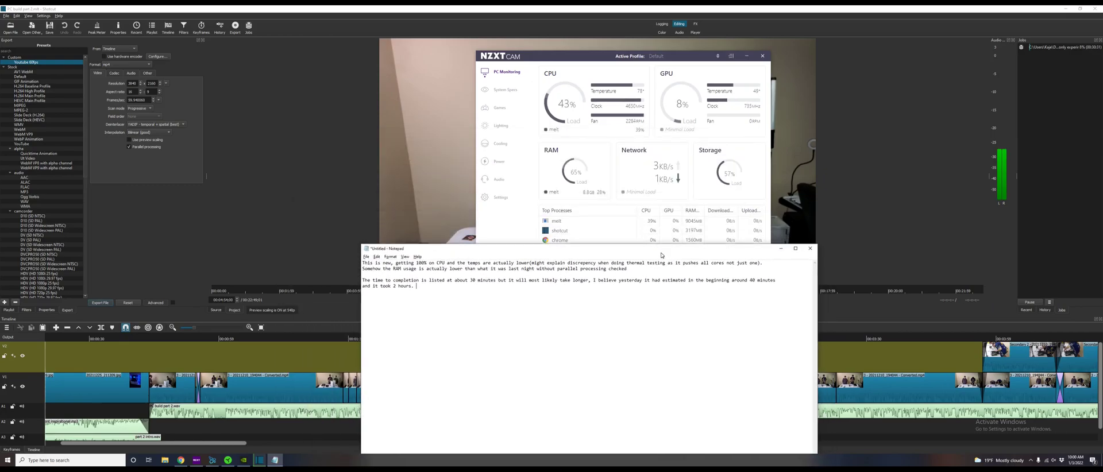
pyautogui.write('usage has dropped and temp jumped.')
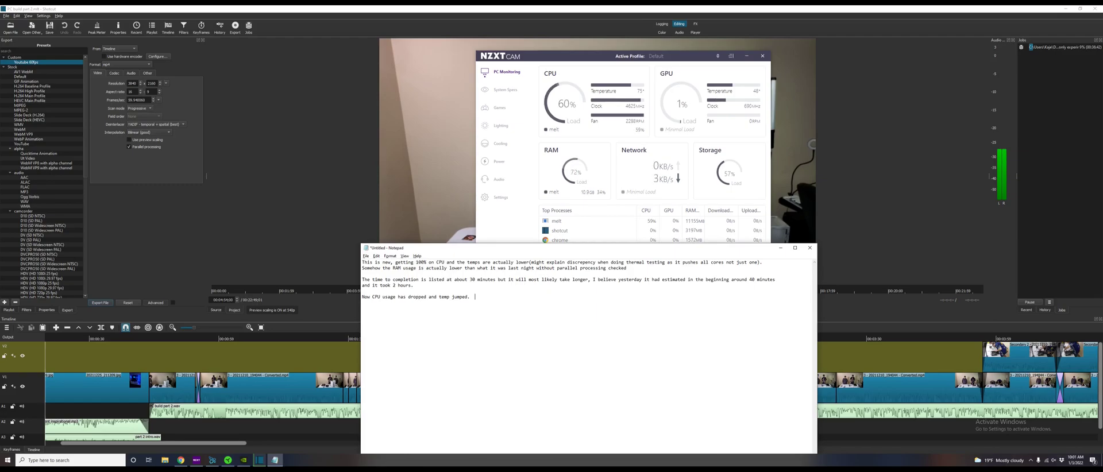
pyautogui.write("guessing it's because of some filter.  Most of my filters are fades and crop/resize")
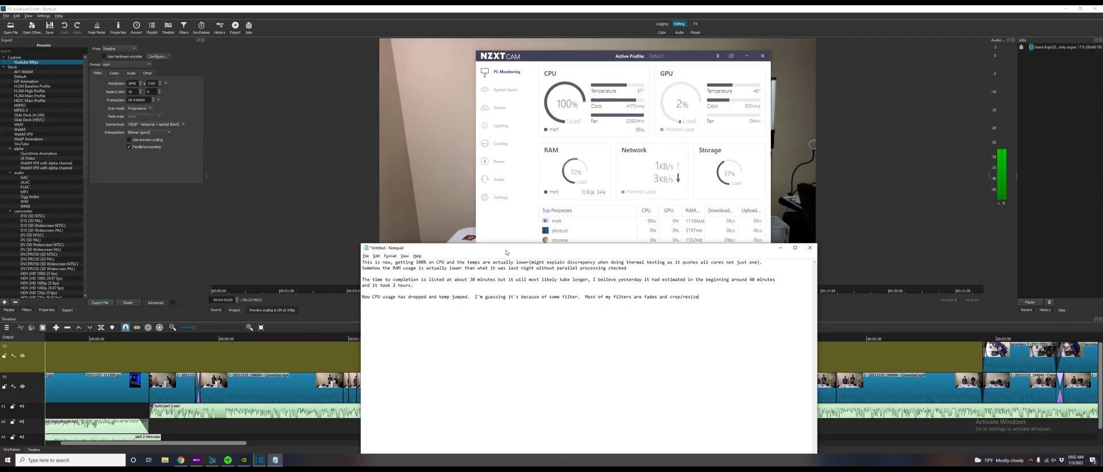
pyautogui.hotkey('ctrl', 'alt', 'Delete')
pyautogui.click(549, 242)
# Step: View Task Manager's CPU graphs and note that far more cores are used than last night
pyautogui.click(127, 99)
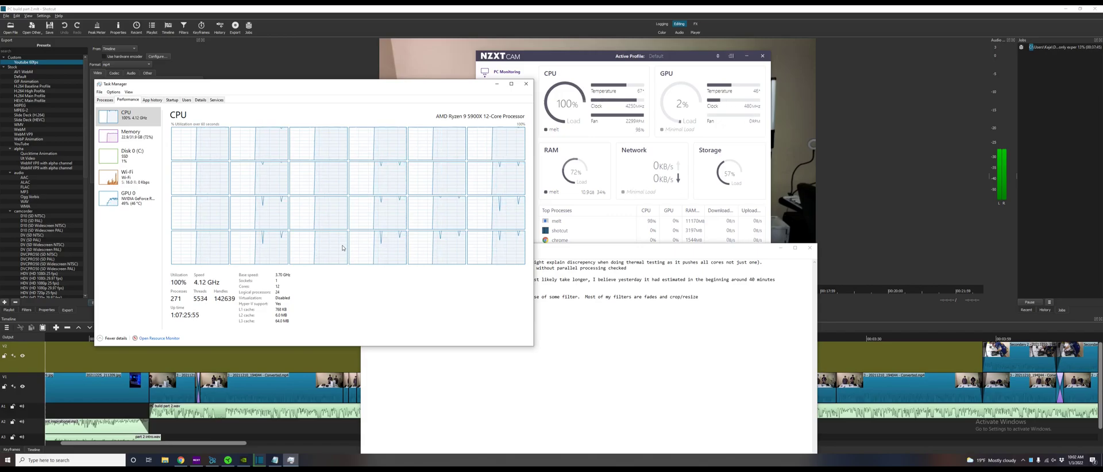
pyautogui.click(708, 301)
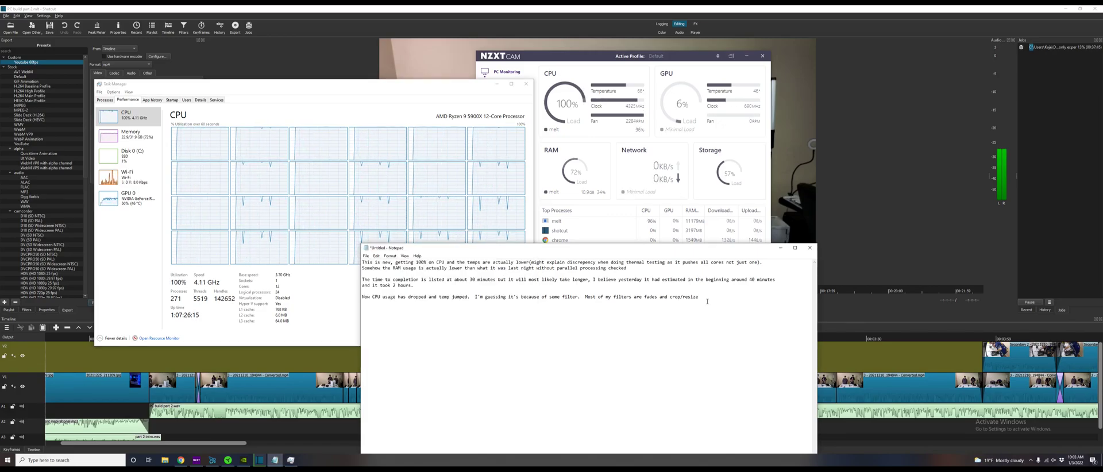
pyautogui.write(', definetly using more cores than last night  Pretty sure shotcut just completely crashed.    ')
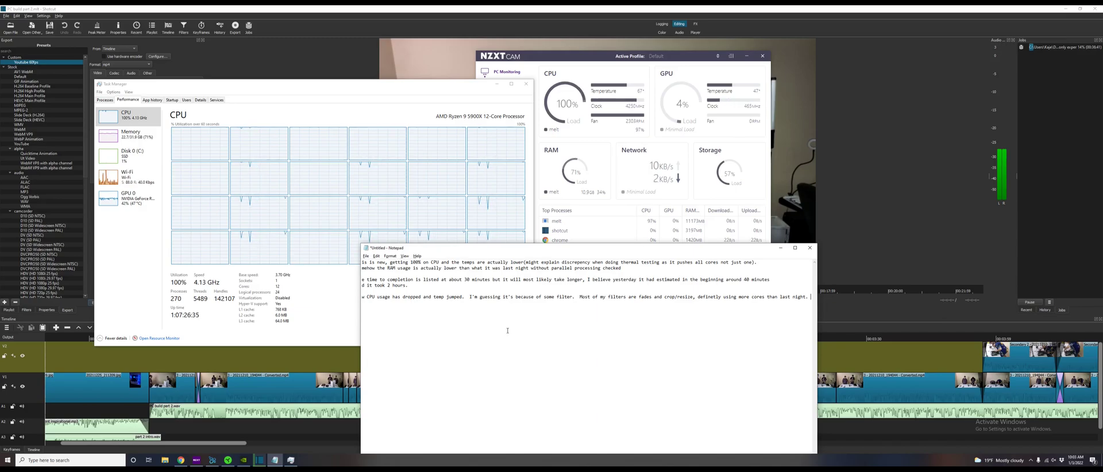
pyautogui.write("Screwed up and thought I was recording but wasn't, notes")
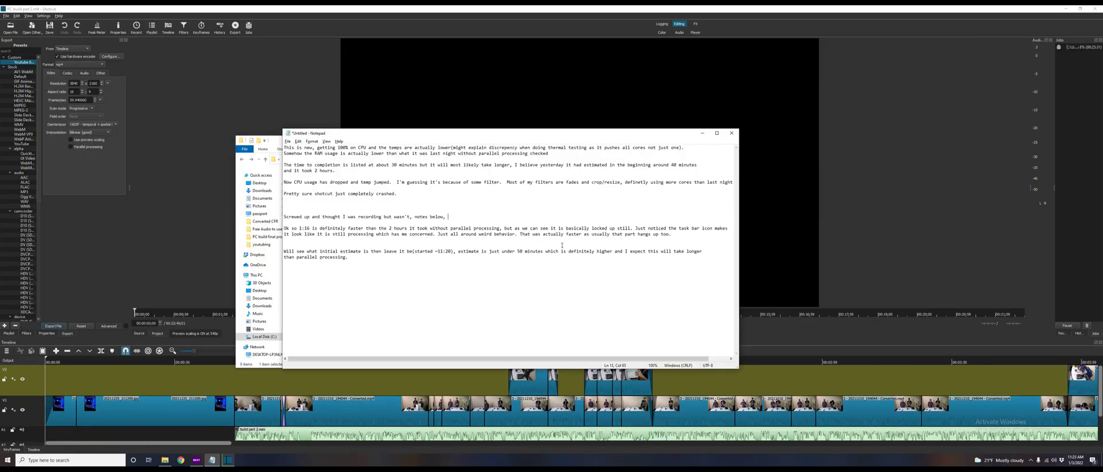
# Step: Insert 'Started Hardware Encoder only export' above the 'Will see' line in the log
pyautogui.click(562, 245)
pyautogui.press('Return')
pyautogui.press('Return')
pyautogui.press('Up')
pyautogui.write('Started Hardware Encoder only export')
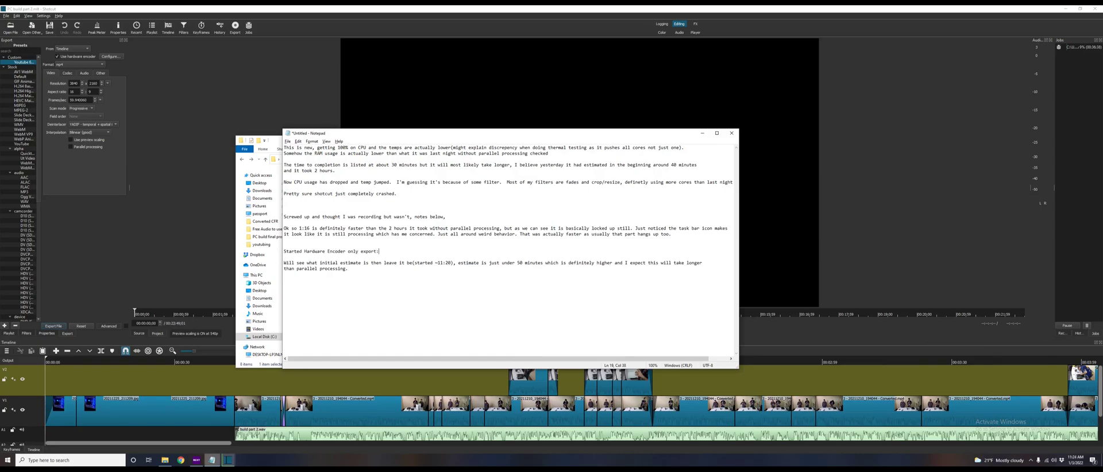
pyautogui.click(228, 460)
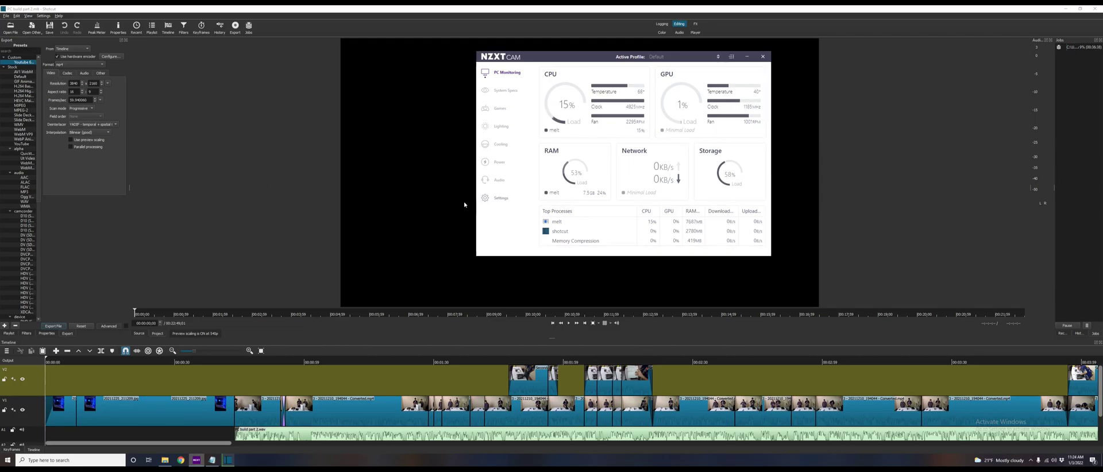
# Step: Launch Samsung Magician from the hidden tray icons to view the 980 PRO 2TB drive
pyautogui.click(212, 460)
pyautogui.press('super')
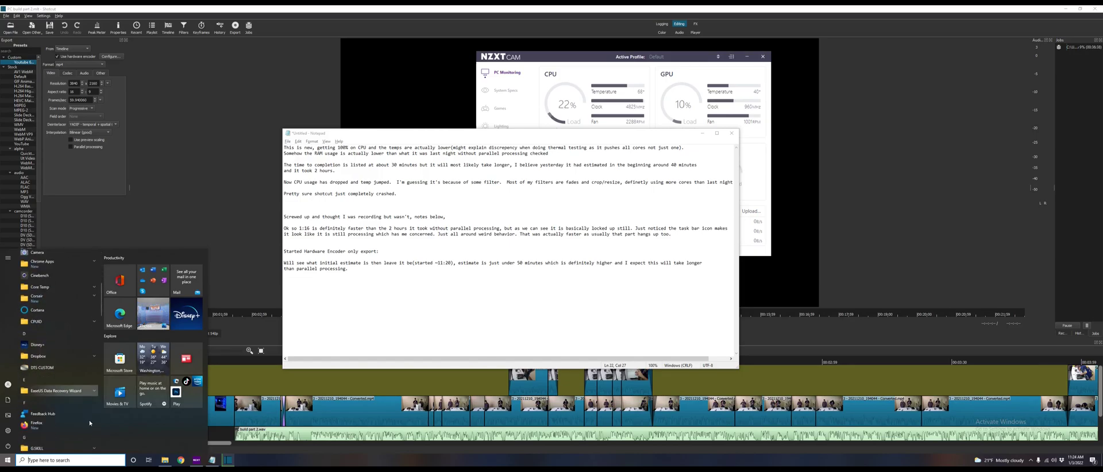
pyautogui.click(165, 461)
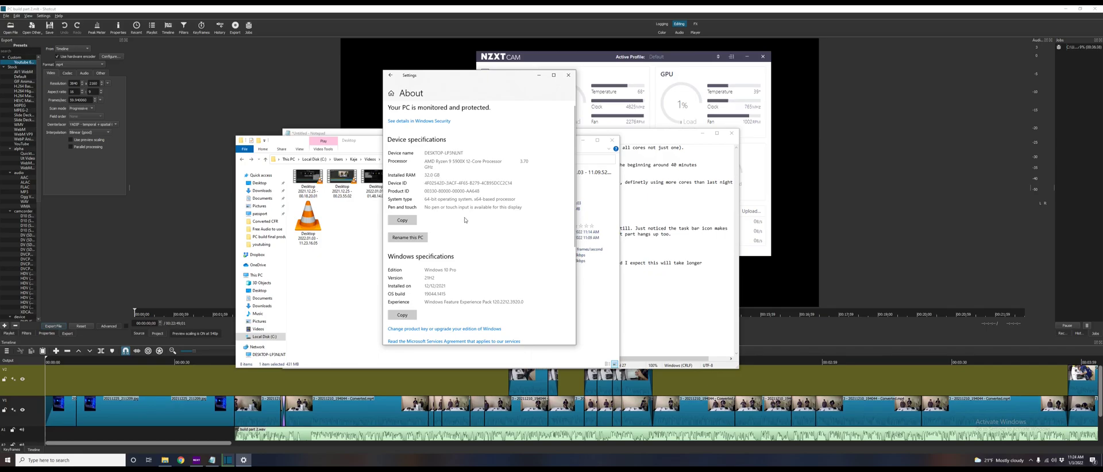
pyautogui.click(1031, 460)
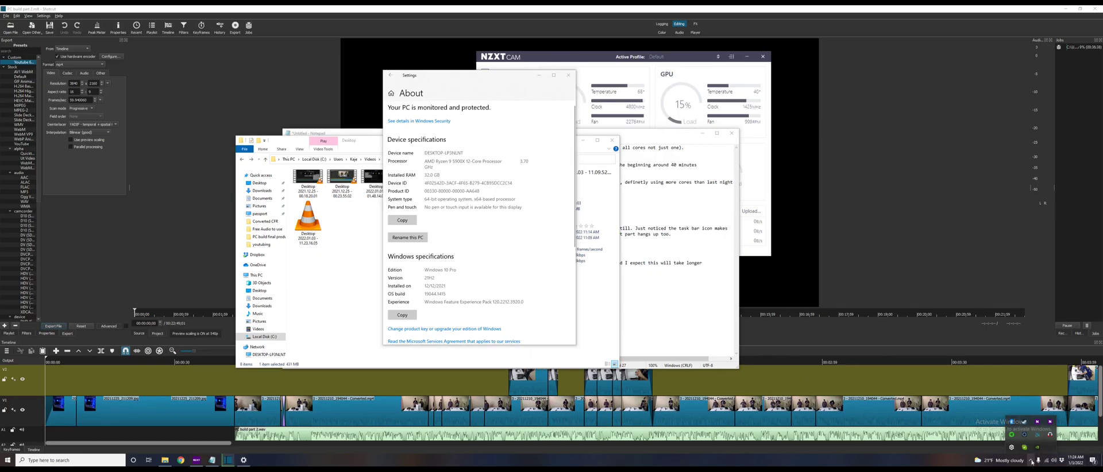
pyautogui.click(1048, 435)
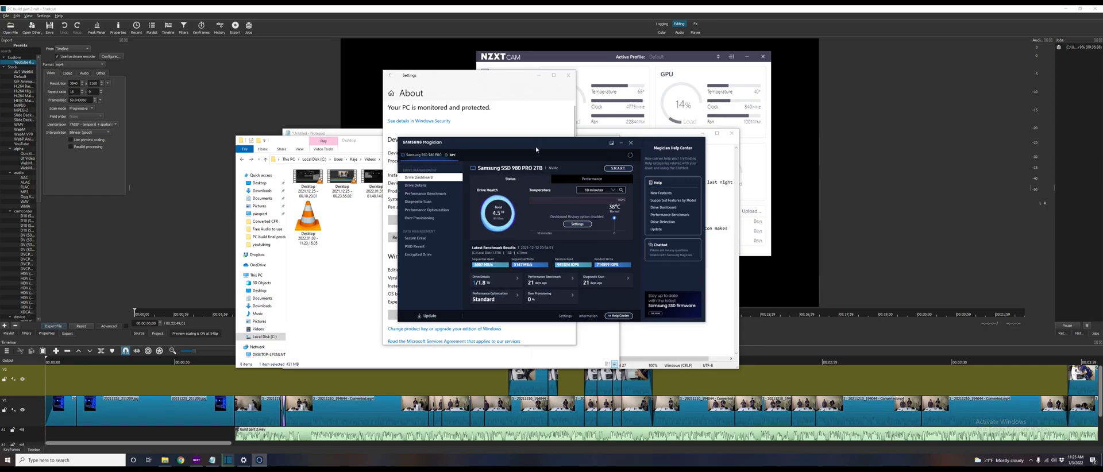
# Step: Move Magician aside, sort NZXT CAM's top processes by GPU usage, and return to Notepad
pyautogui.moveTo(535, 142); pyautogui.dragTo(853, 109)
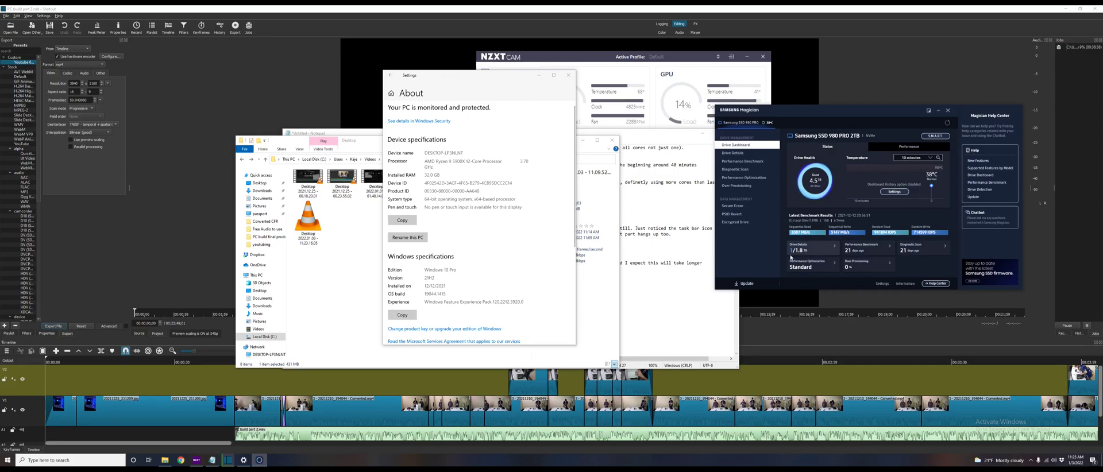
pyautogui.click(742, 92)
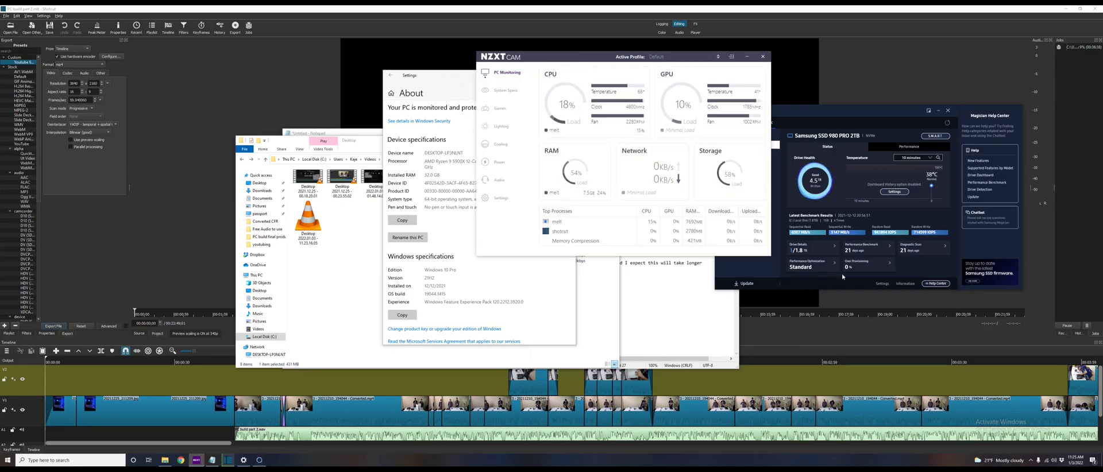
pyautogui.click(669, 211)
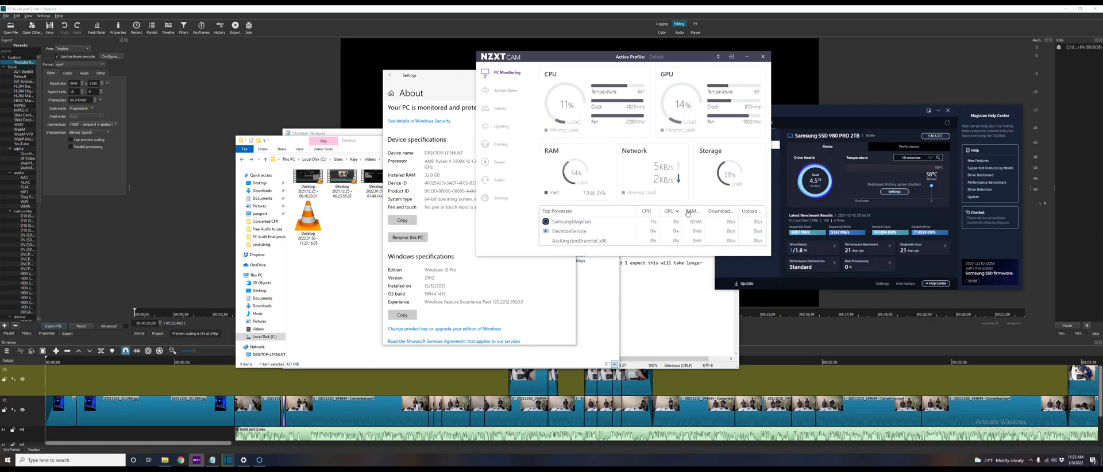
pyautogui.click(693, 276)
# Step: End the GPU note with 'getting much use...' and begin a new line
pyautogui.write('getting much use...')
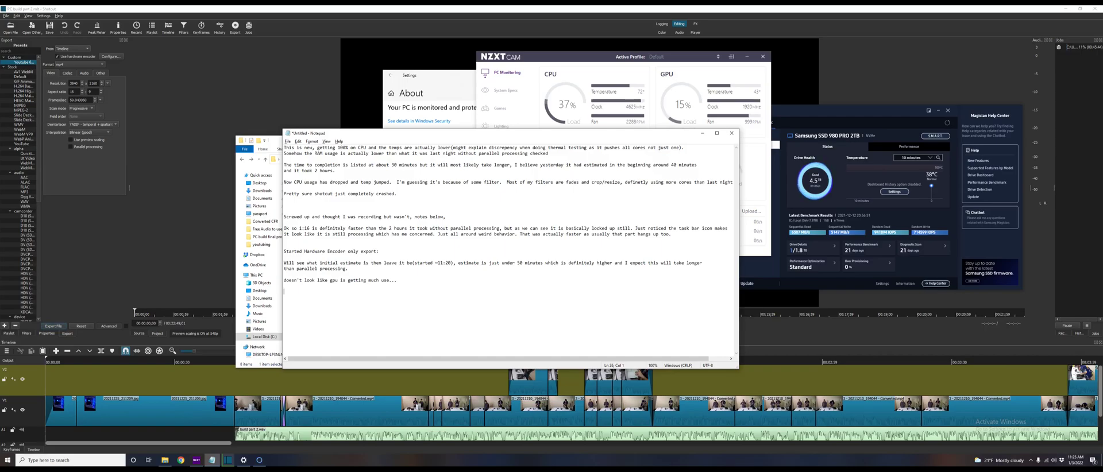
pyautogui.press('Return')
pyautogui.press('Return')
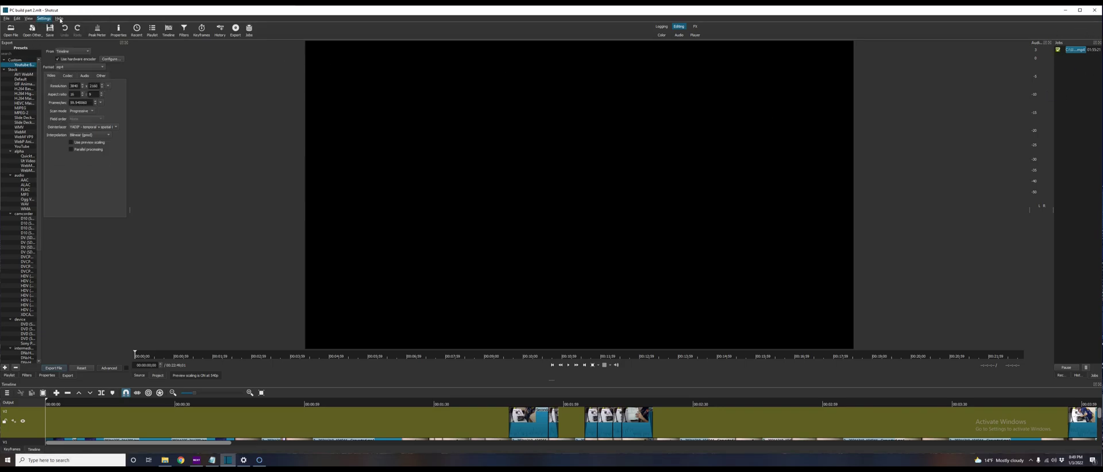
# Step: Log that the export was only a few minutes faster than with no options set
pyautogui.click(44, 19)
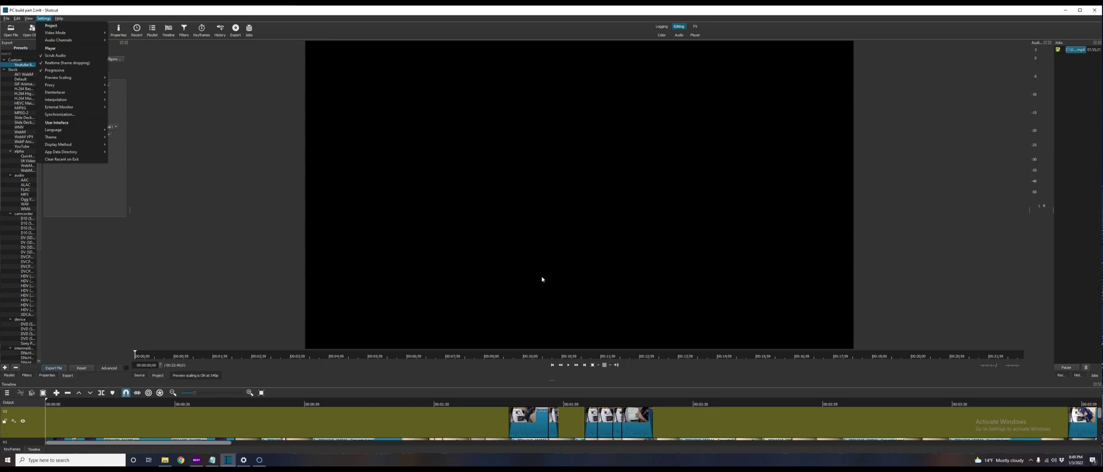
pyautogui.click(194, 437)
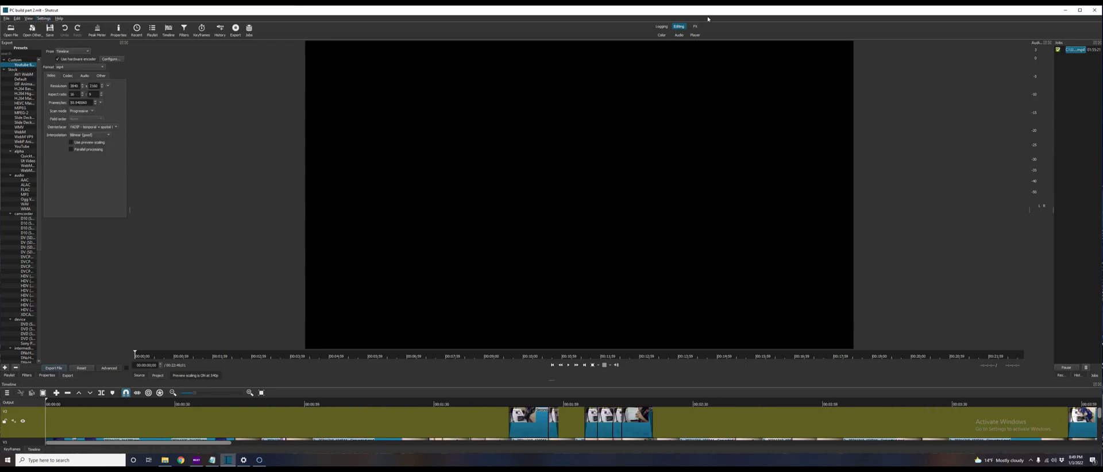
pyautogui.click(45, 19)
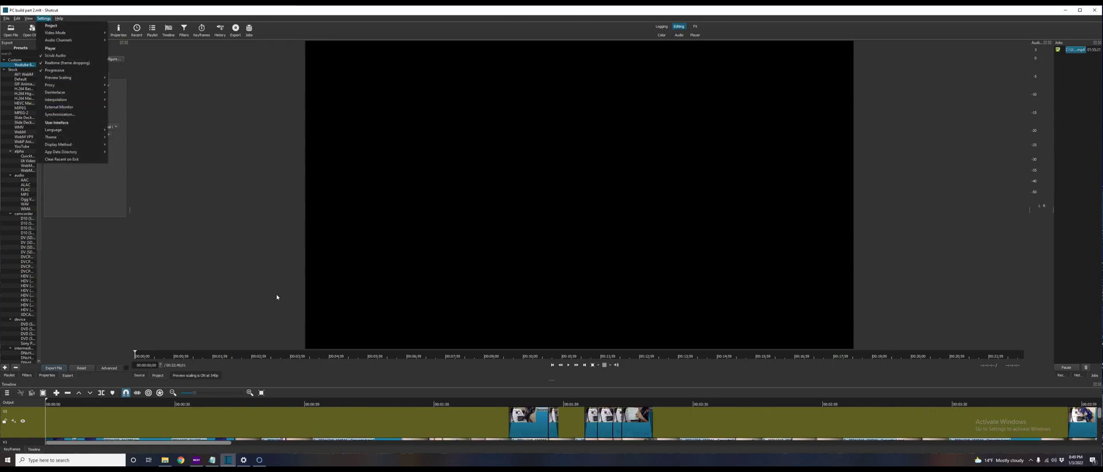
pyautogui.click(213, 461)
pyautogui.write('ly a few minutes faster than no options set.  Will now combine the two')
# Step: Add that it still runs like crap despite no CPU or RAM usage
pyautogui.click(48, 10)
pyautogui.hotkey('alt', 'Tab')
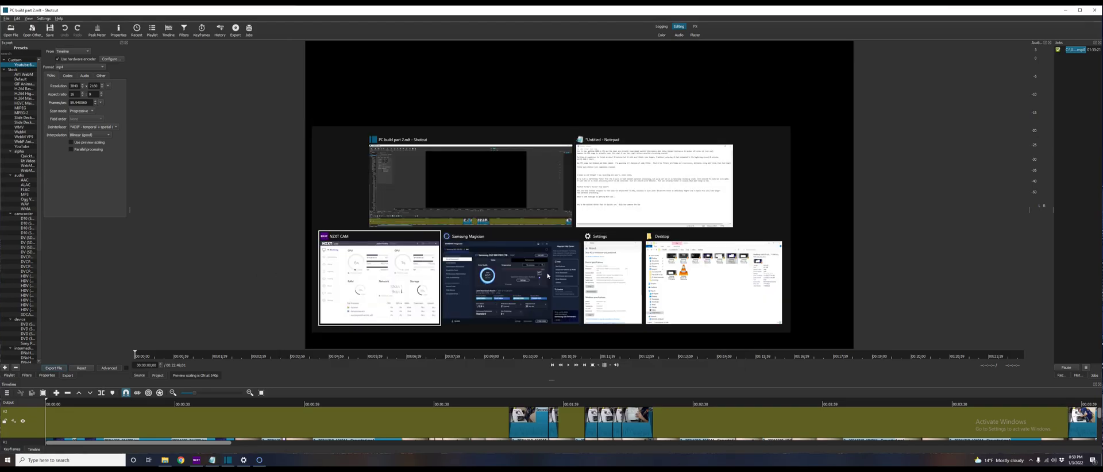
pyautogui.write('crap despite no usage cpu/')
pyautogui.press('BackSpace')
pyautogui.write('or ram')
pyautogui.hotkey('alt', 'Tab')
pyautogui.hotkey('alt', 'Tab')
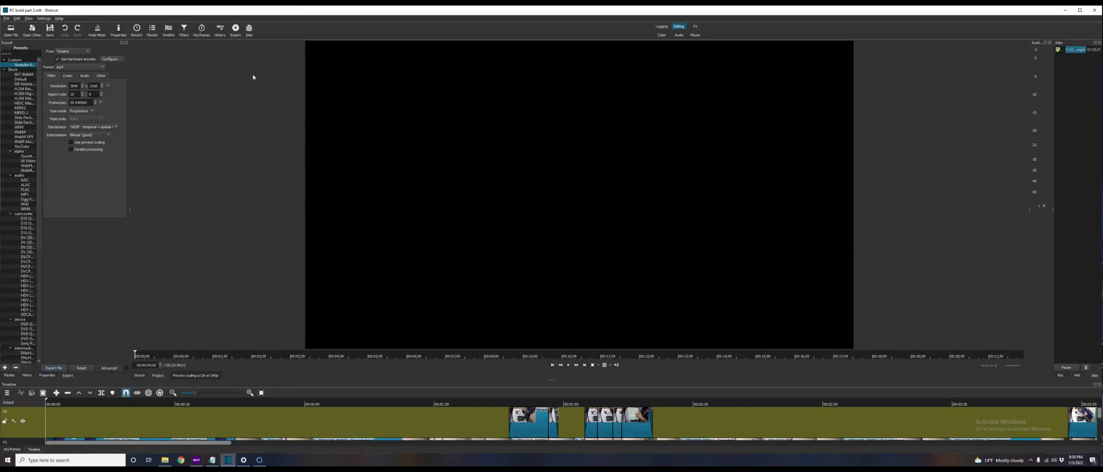
# Step: Try to exit Shotcut from the File menu, leaving it frozen as Not Responding
pyautogui.click(6, 18)
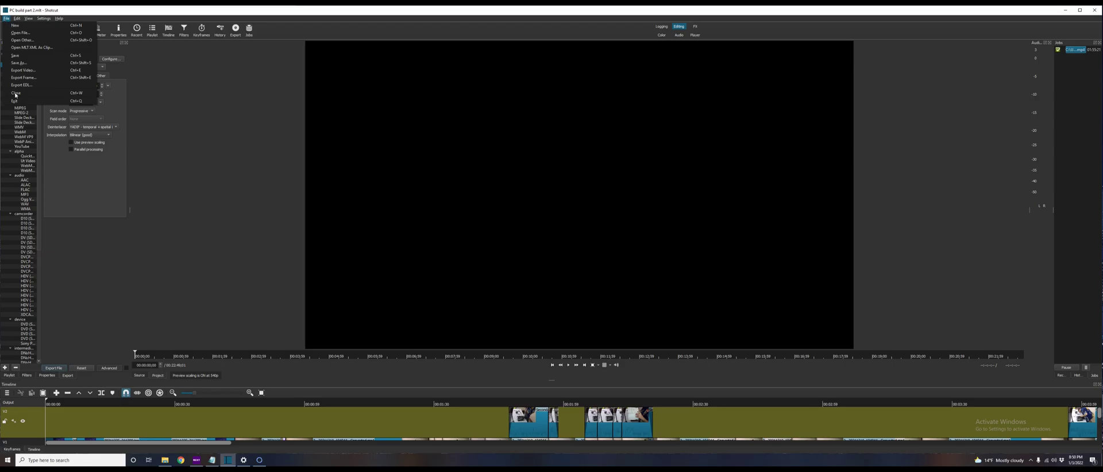
pyautogui.press('Down')
pyautogui.press('Up')
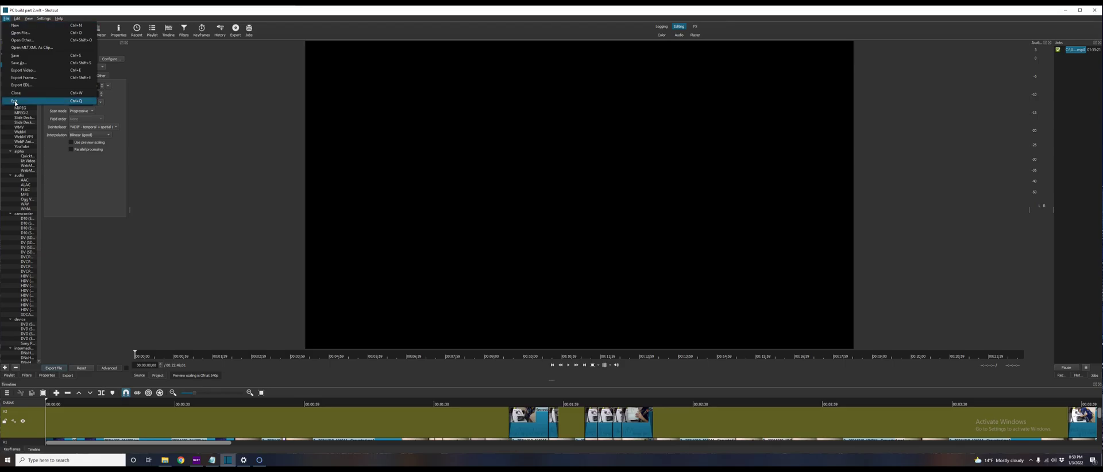
pyautogui.press('Escape')
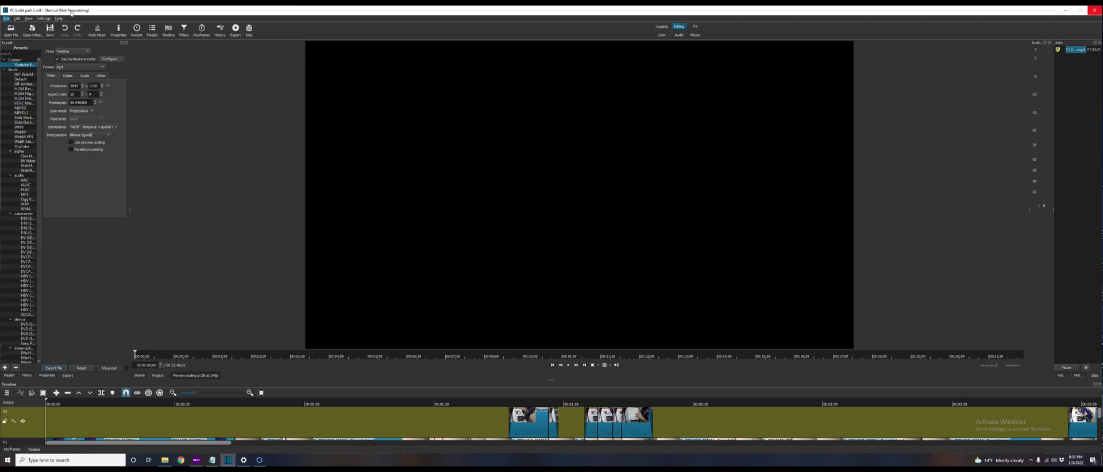
# Step: Rank NZXT CAM's processes by RAM, with Shotcut at about 2.7 GB, then go back
pyautogui.click(196, 461)
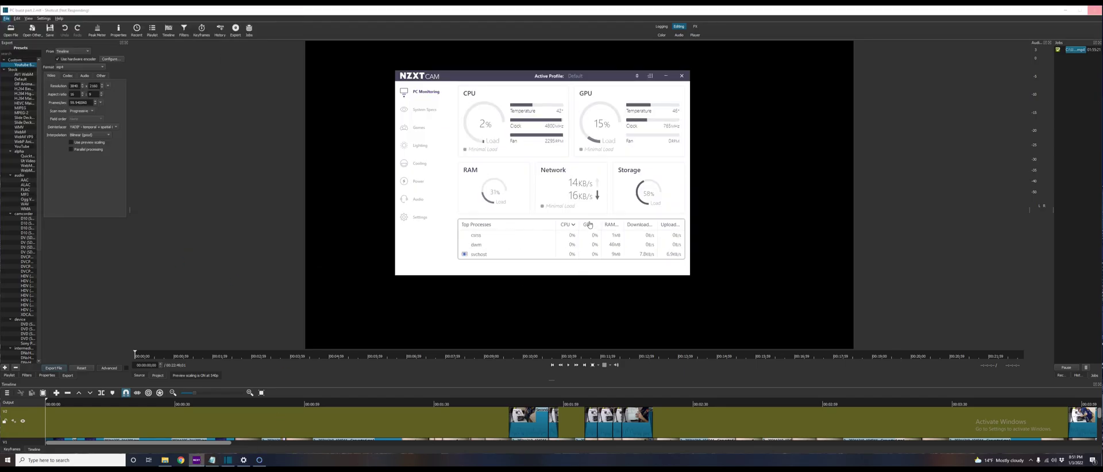
pyautogui.click(616, 235)
pyautogui.scroll(-10, 524, 187)
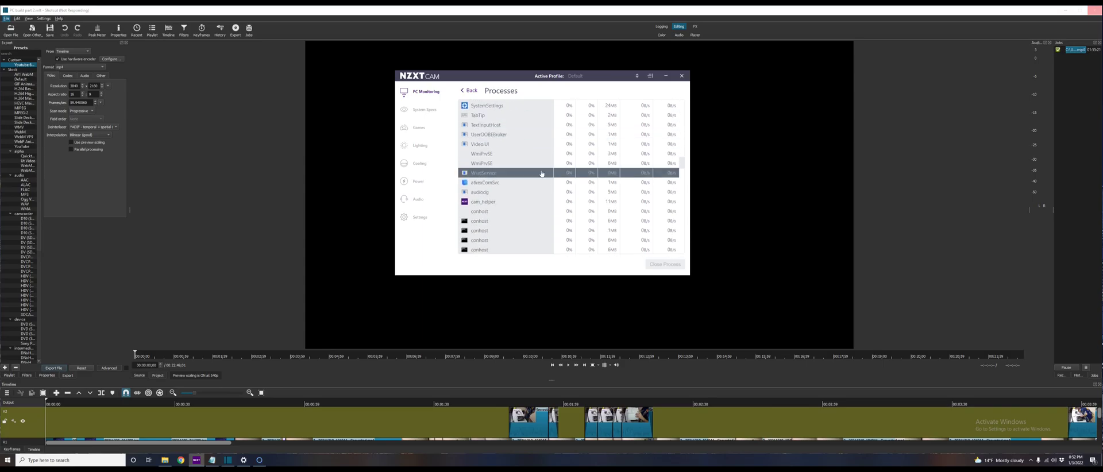
pyautogui.scroll(3, 535, 175)
pyautogui.scroll(2, 518, 178)
pyautogui.scroll(2, 506, 182)
pyautogui.scroll(-5, 500, 185)
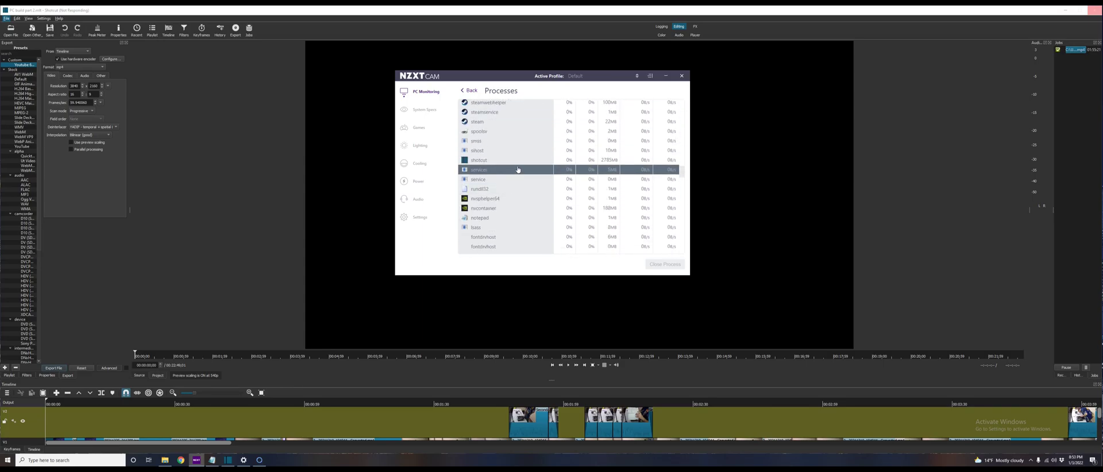
pyautogui.scroll(10, 575, 147)
pyautogui.click(608, 104)
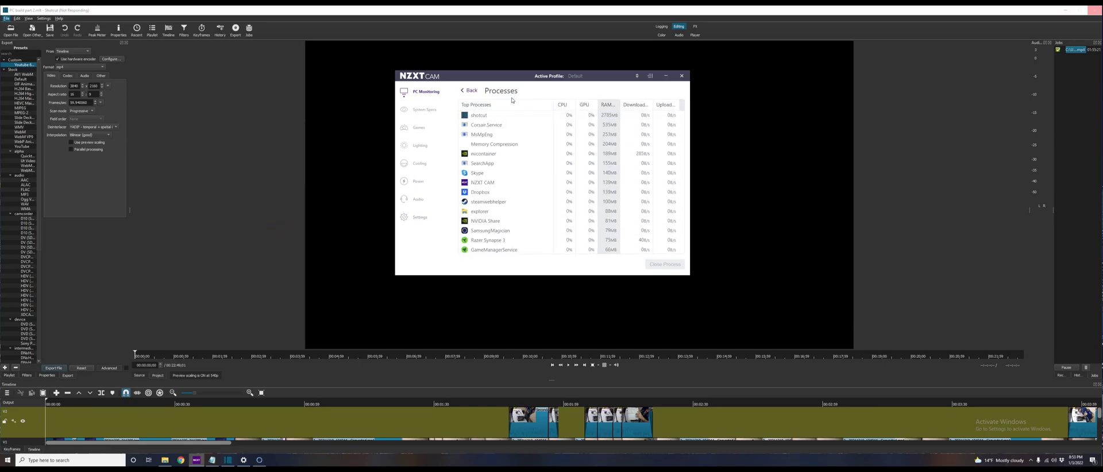
pyautogui.click(467, 90)
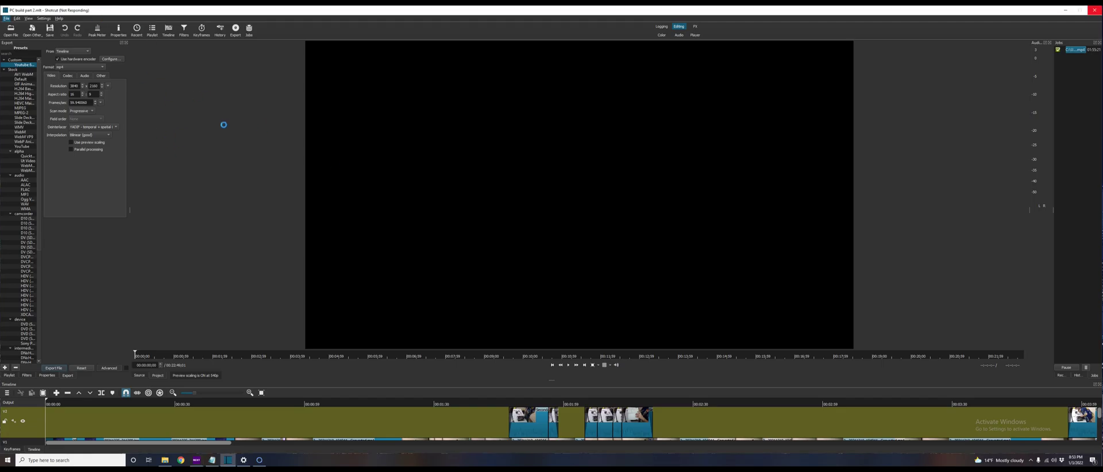
# Step: Force-close the frozen Shotcut window and return to the Notepad log
pyautogui.click(1094, 11)
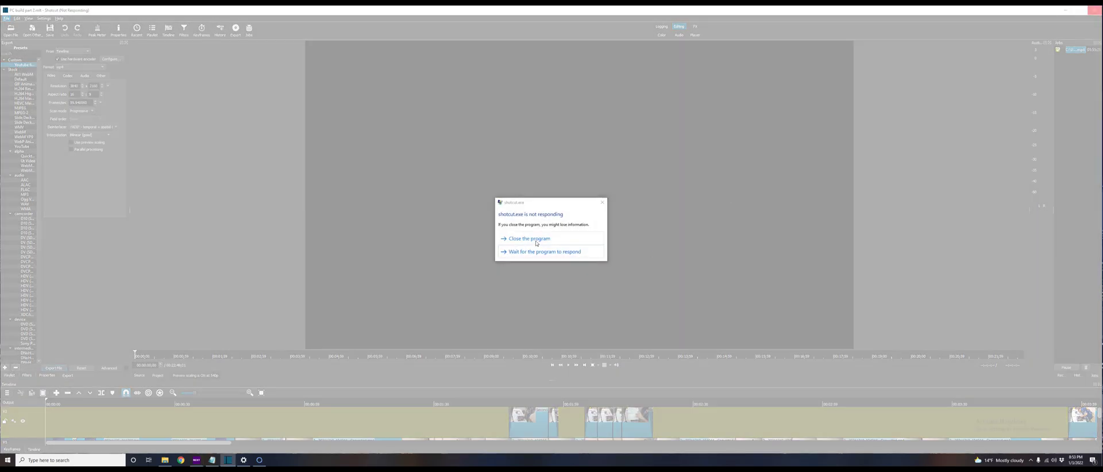
pyautogui.click(536, 240)
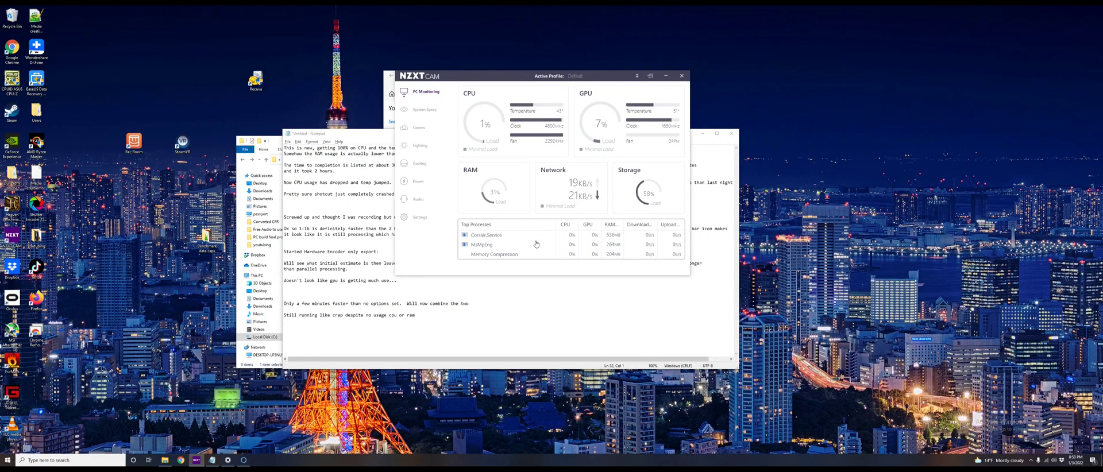
pyautogui.click(420, 319)
# Step: Change the log's last line to end 'and only little of' RAM, then relaunch Shotcut
pyautogui.press('BackSpace')
pyautogui.press('BackSpace')
pyautogui.press('BackSpace')
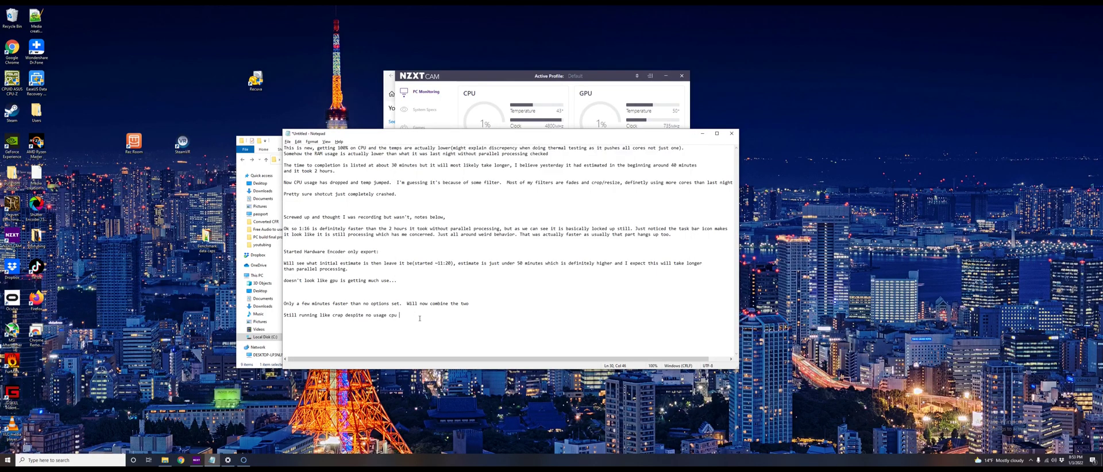
pyautogui.write('and only little of RAM')
pyautogui.click(8, 460)
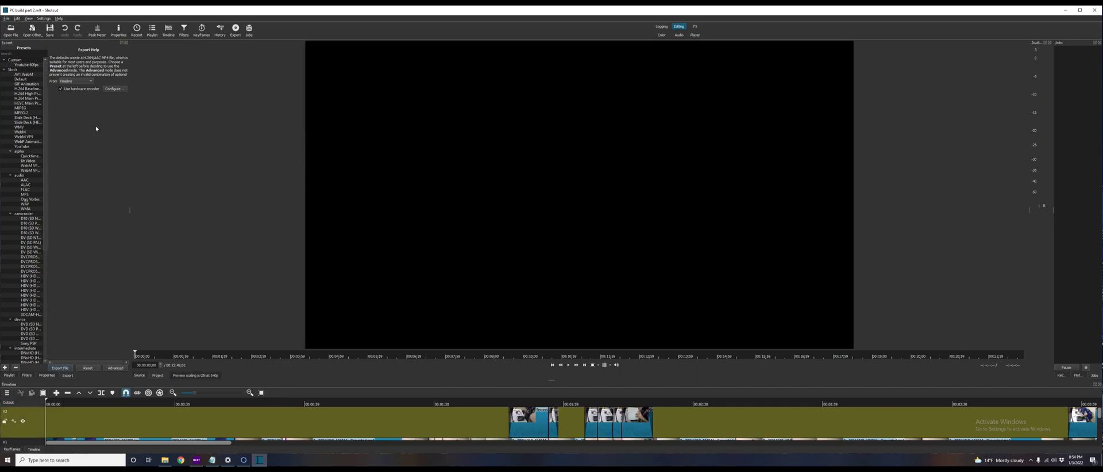
# Step: Add 'Even after restarting it is running poorly again' to the Notepad log
pyautogui.click(44, 18)
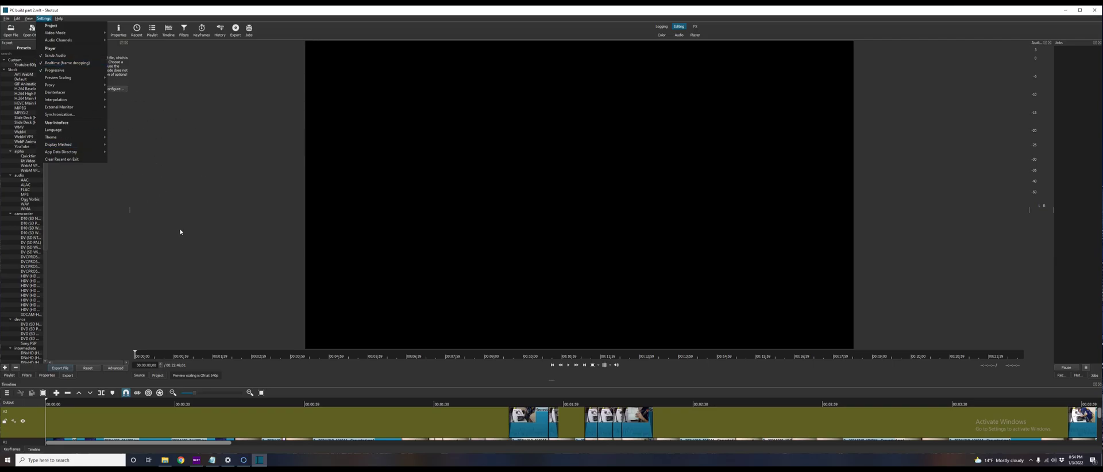
pyautogui.hotkey('alt', 'Tab')
pyautogui.write('Even after restarting it is running poorly again')
# Step: Drag Shotcut's timeline splitter up to show V1 and A1–A3, then check NZXT CAM load
pyautogui.hotkey('alt', 'Tab')
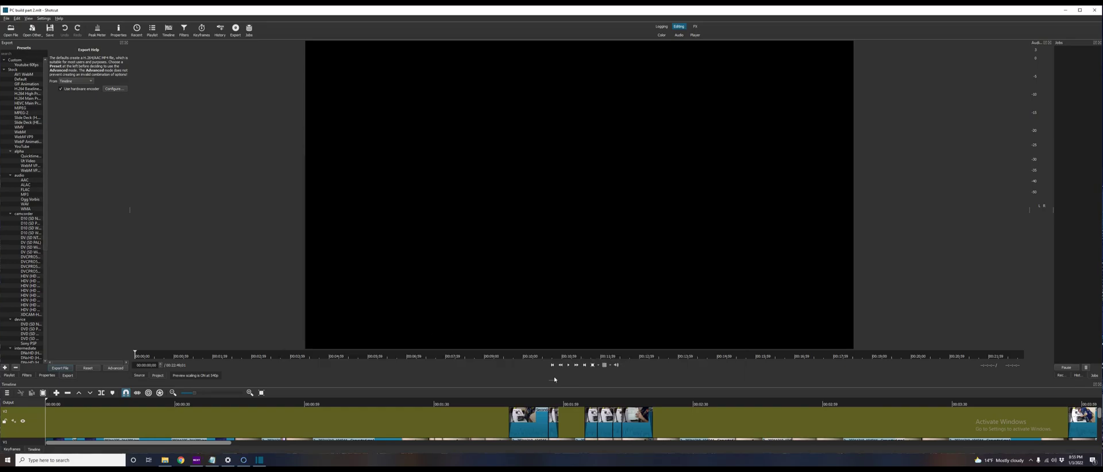
pyautogui.moveTo(230, 382); pyautogui.dragTo(233, 196)
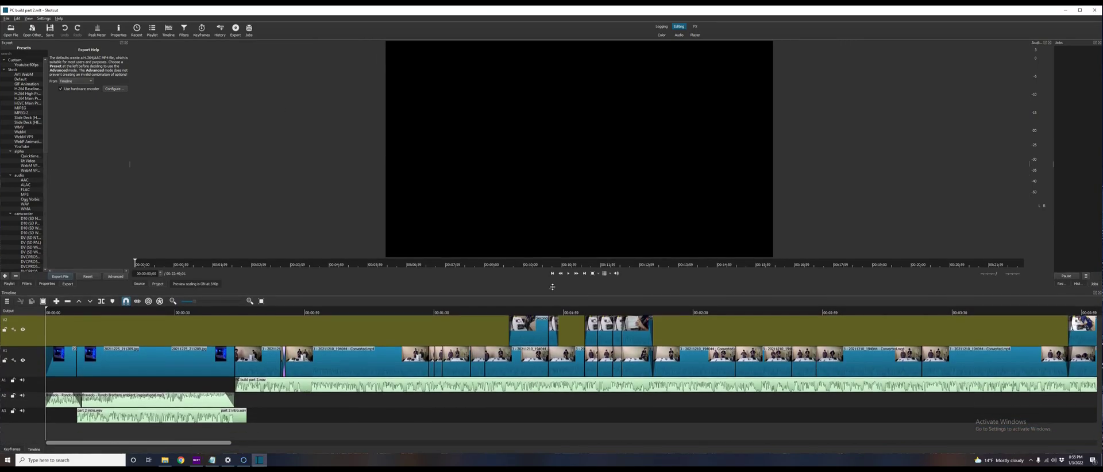
pyautogui.click(197, 461)
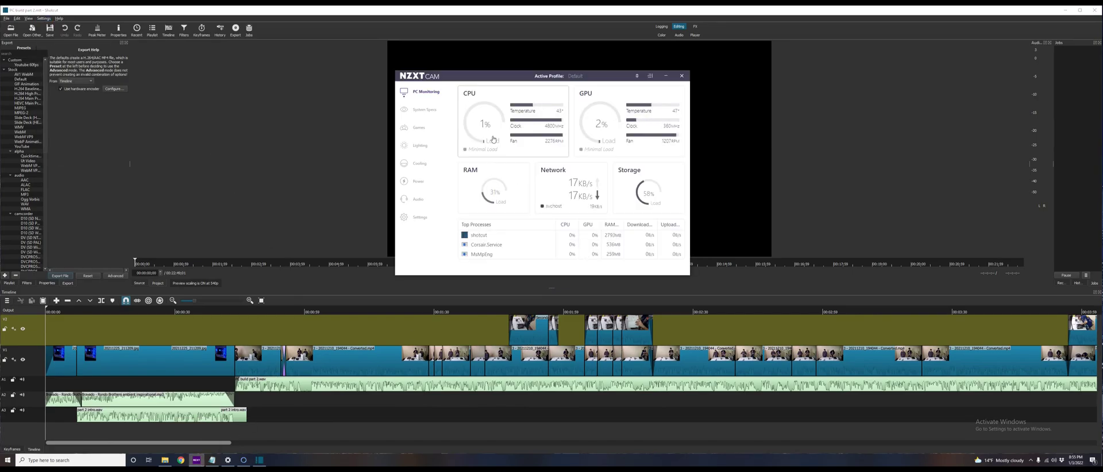
# Step: Export using Youtube 60fps with parallel processing, saved as 'PC build part 2 HE PP'
pyautogui.click(112, 140)
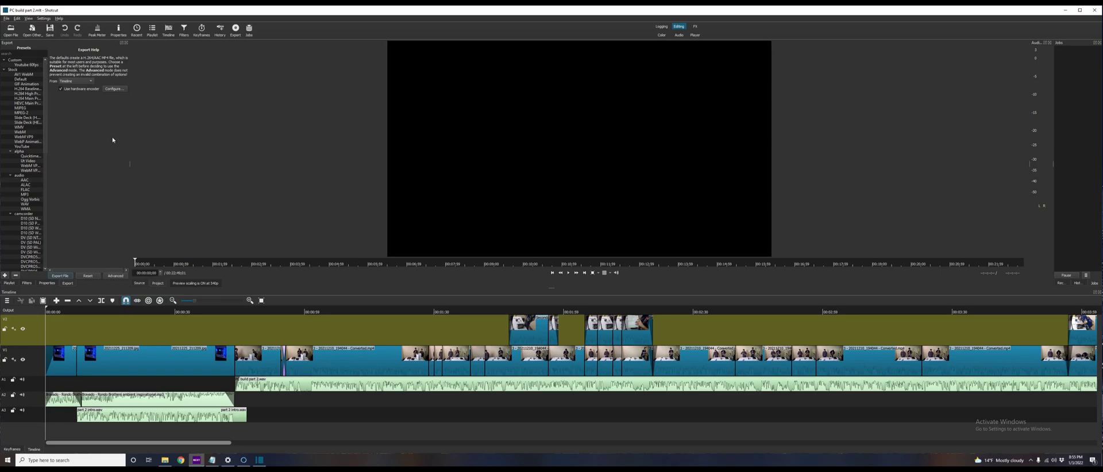
pyautogui.click(34, 65)
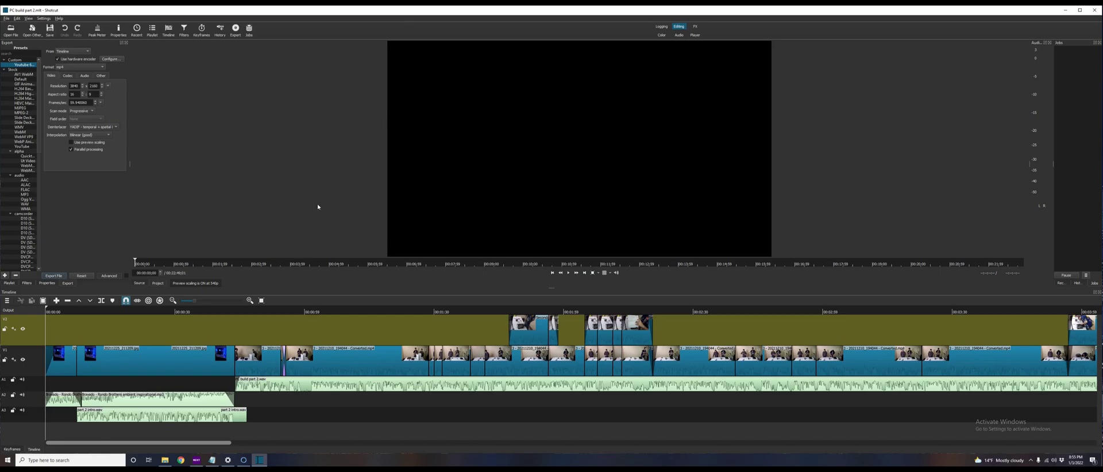
pyautogui.press('End')
pyautogui.write('HE PP')
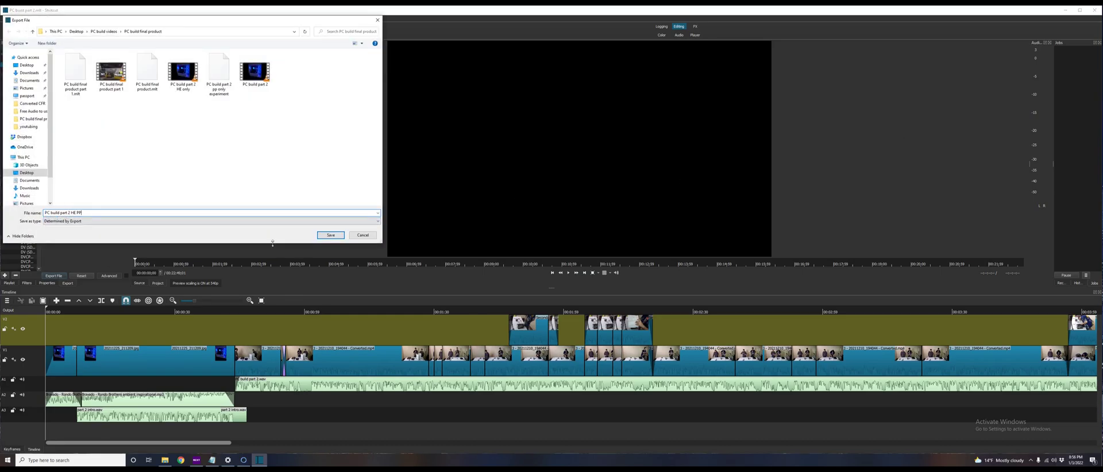
pyautogui.click(331, 235)
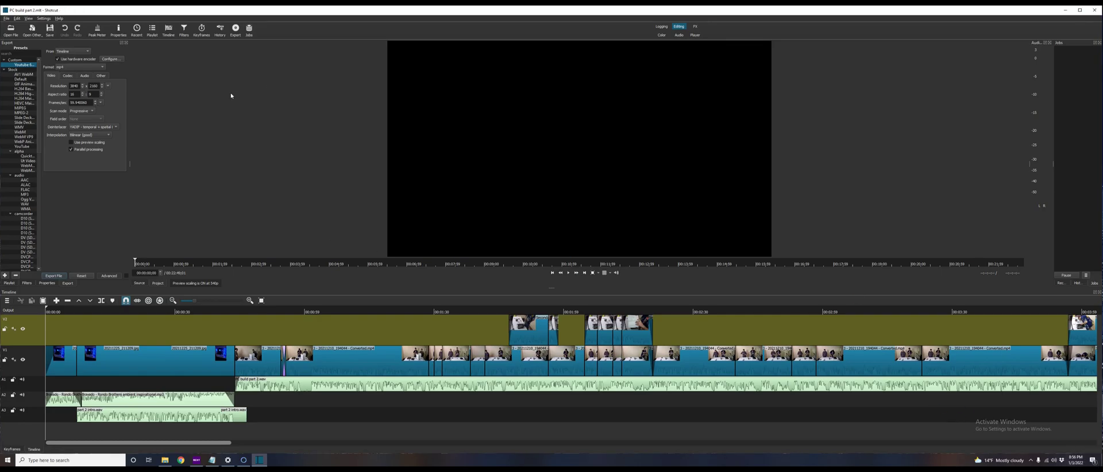
# Step: Log the both-options run starting at 8:56 with a low ~17-minute estimate
pyautogui.hotkey('alt', 'Tab')
pyautogui.hotkey('alt', 'Tab')
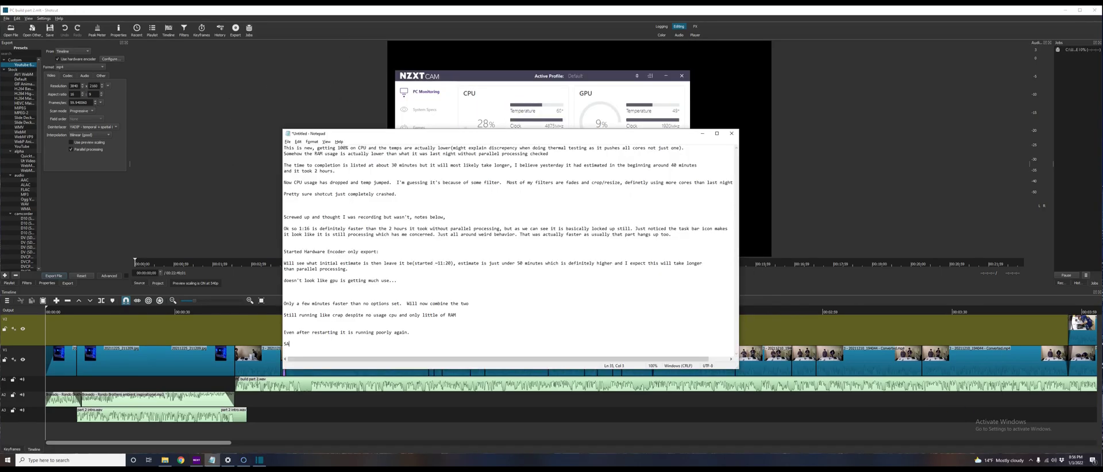
pyautogui.press('BackSpace')
pyautogui.write('tarting with both options toggled at 8:56')
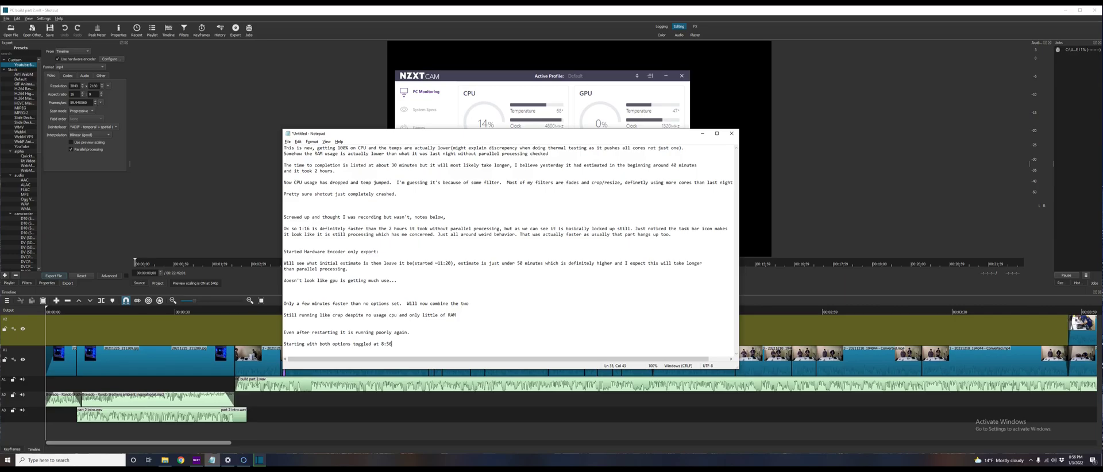
pyautogui.write(', low estimate of around 17 minutes, ')
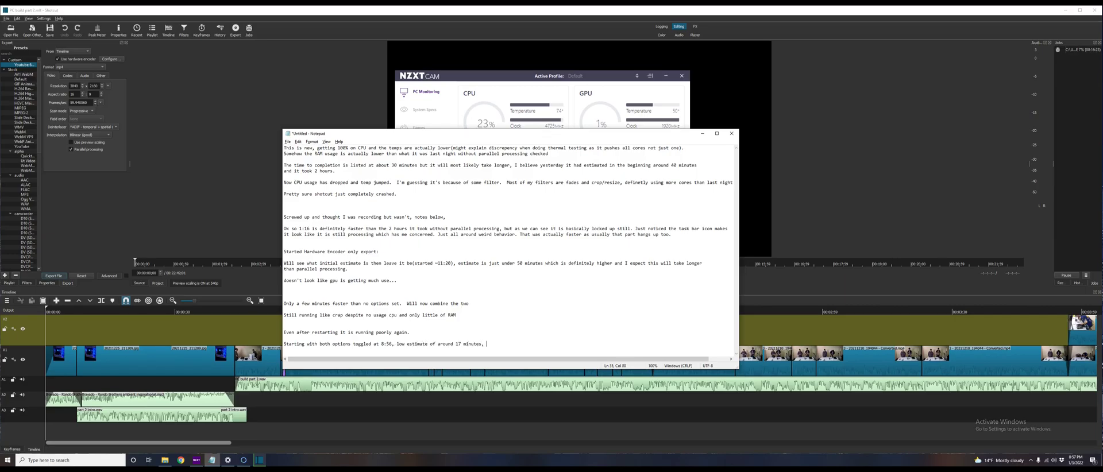
pyautogui.write('which so far is the lowest starting estimate but it always takes longer.')
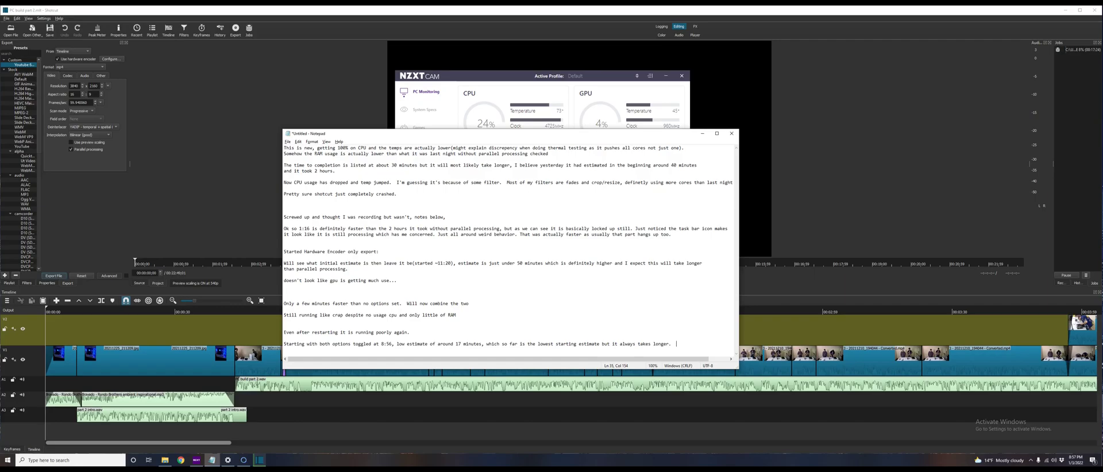
pyautogui.hotkey('alt', 'Tab')
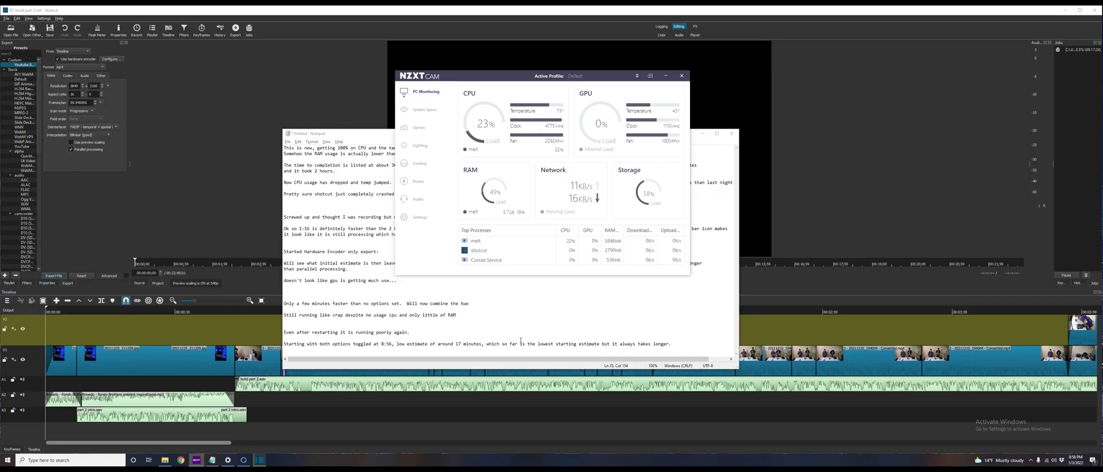
# Step: Open Task Manager's CPU performance graphs and log 'Using fewer cores so far.'
pyautogui.hotkey('ctrl', 'shift', 'Escape')
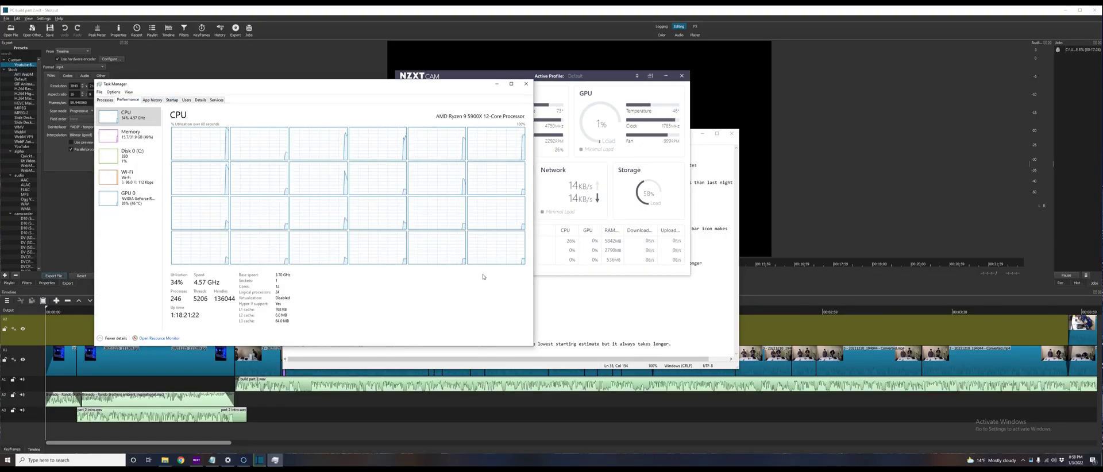
pyautogui.moveTo(439, 85); pyautogui.dragTo(365, 79)
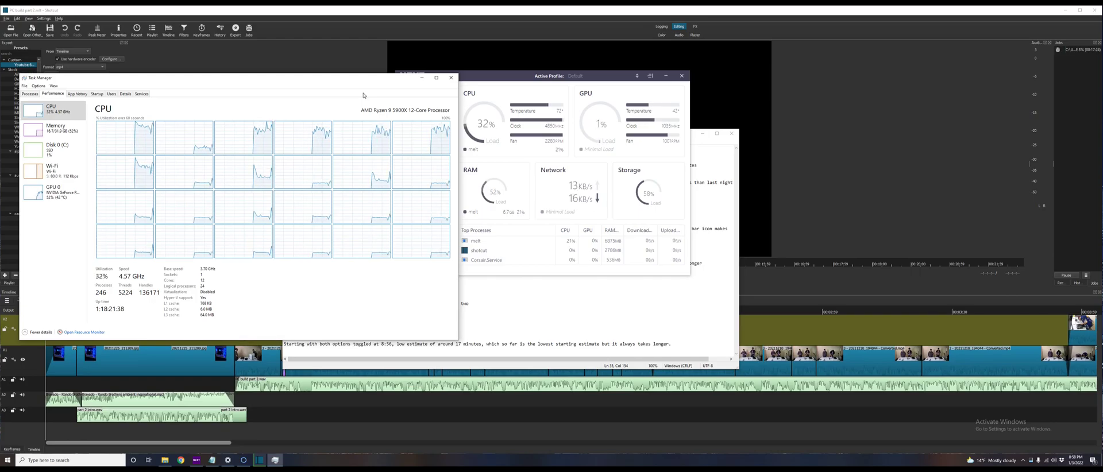
pyautogui.click(682, 345)
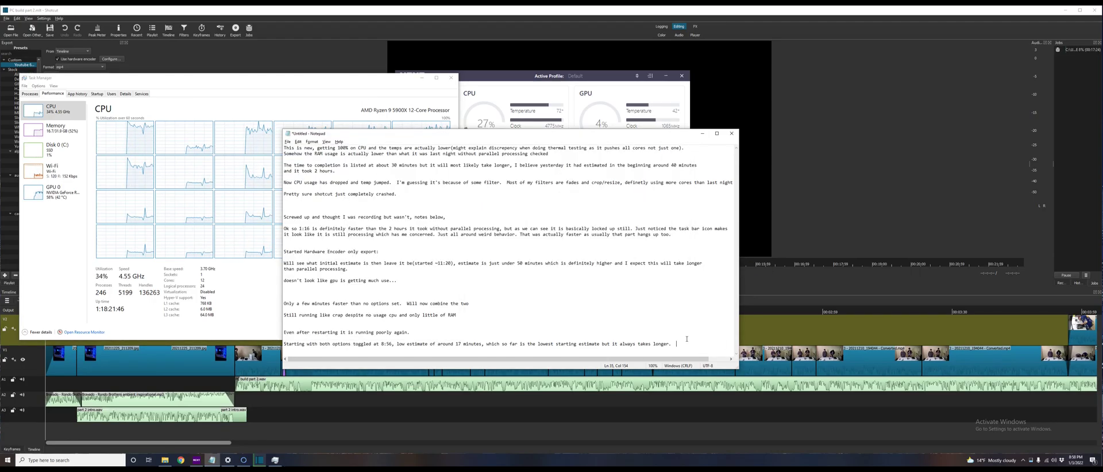
pyautogui.write('Using fewer cores so far.')
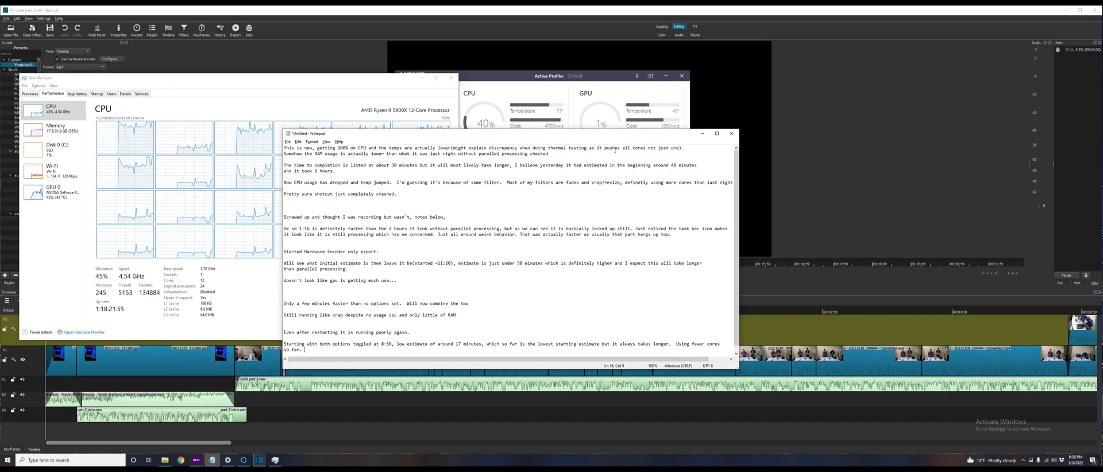
# Step: After rechecking the monitor, log that the first 10 percent seems faster
pyautogui.hotkey('alt', 'Tab')
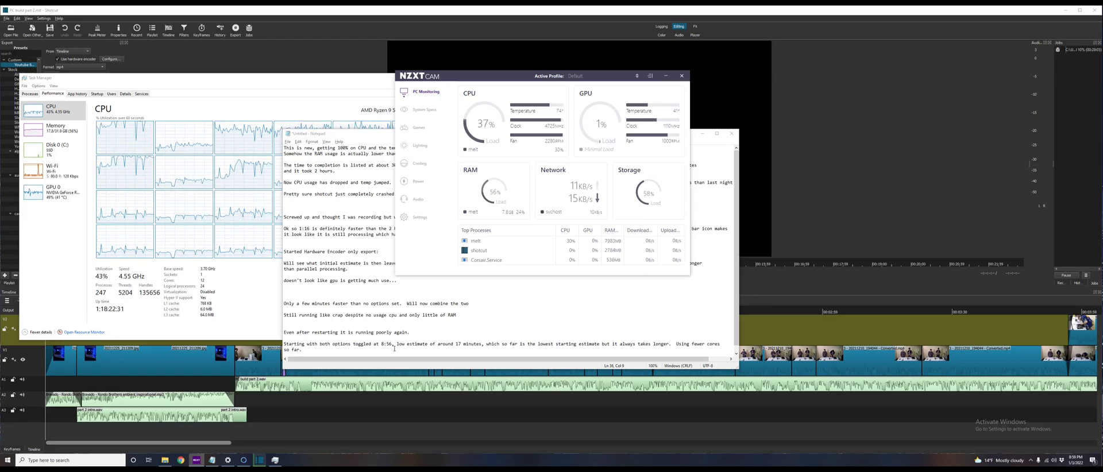
pyautogui.click(394, 349)
pyautogui.write("First 10 percent definitely seems faster but I wasn't fully paying attention on each iteration.")
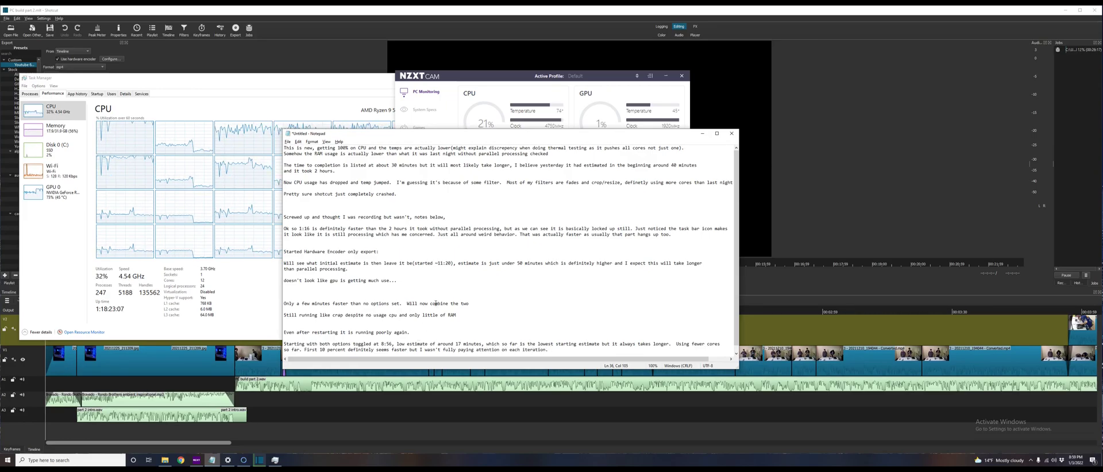
# Step: Expand the shotcut process in Task Manager and log comparing original and parallel-process exports
pyautogui.click(276, 461)
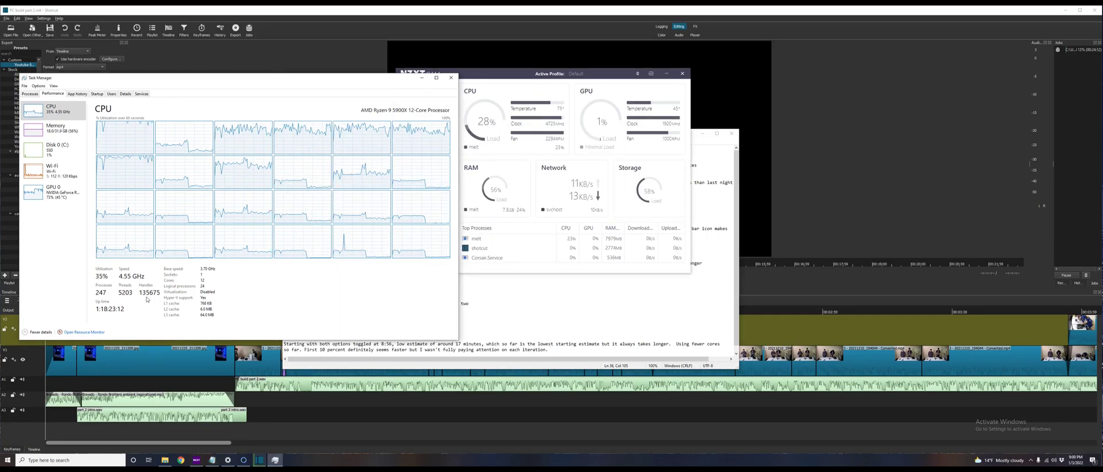
pyautogui.click(30, 94)
pyautogui.click(23, 120)
pyautogui.click(80, 136)
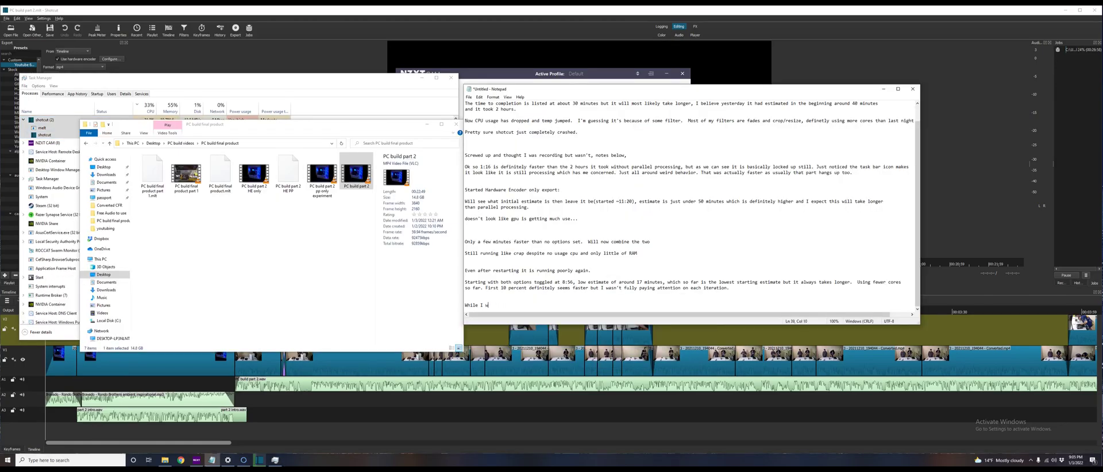
pyautogui.write('started looking at what has been en')
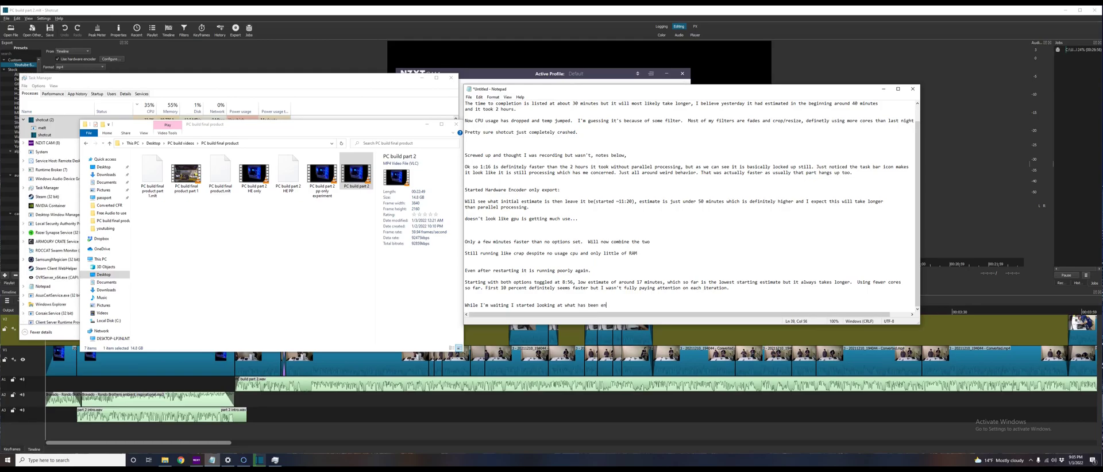
pyautogui.write('coded so far, Original export ')
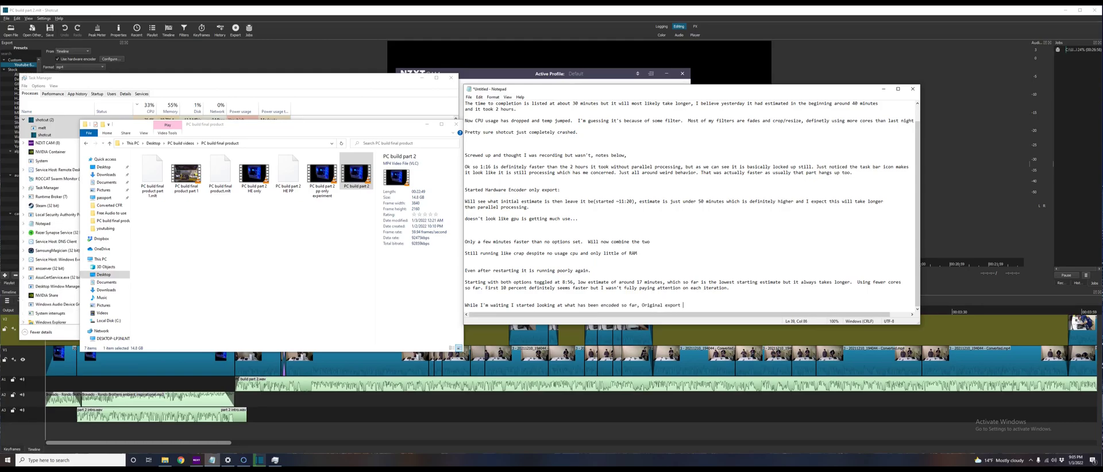
pyautogui.write('and parallel processing one look the same so far file wise')
# Step: Select the HE-only export and log that it is smaller with a lower bitrate
pyautogui.press('Return')
pyautogui.press('Return')
pyautogui.write('HE is')
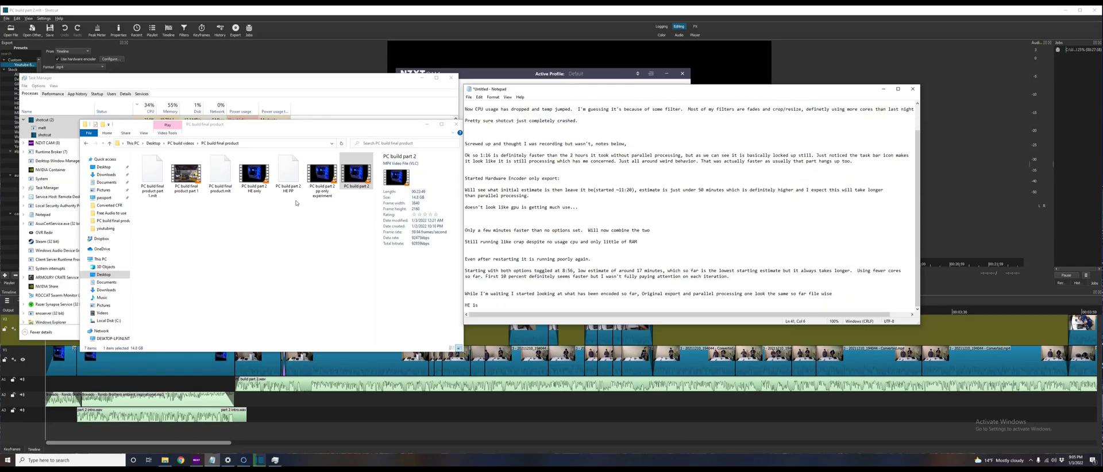
pyautogui.click(254, 175)
pyautogui.click(493, 305)
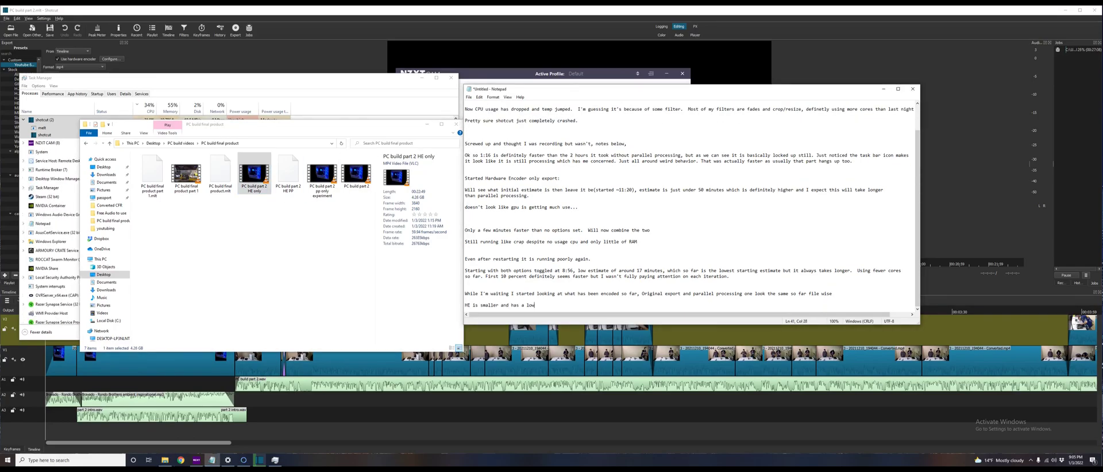
pyautogui.write('smaller and has a lower bitrate. ')
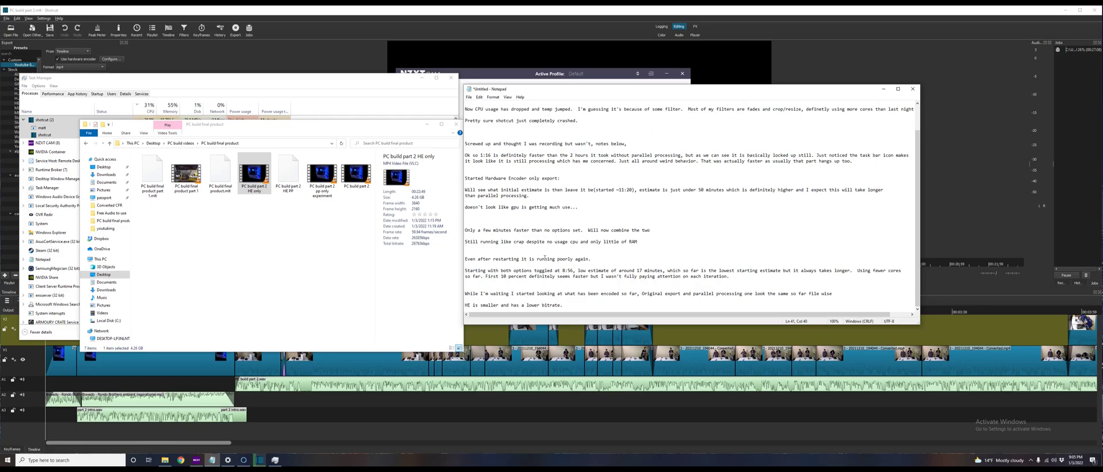
pyautogui.write('Di')
pyautogui.write('d a visual inspection ofdefault')
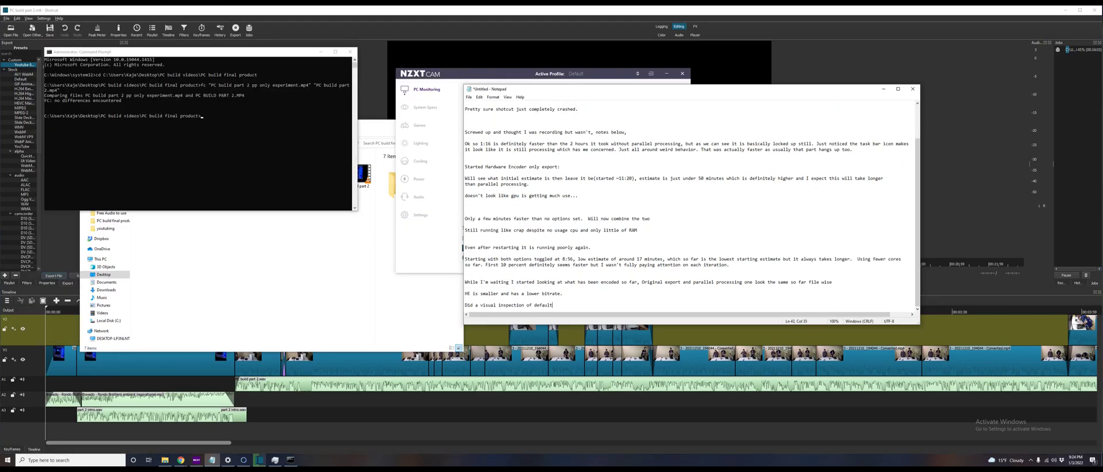
pyautogui.write(' expor')
pyautogui.write('o obvious differences then thought to do a file comparision')
# Step: Log on a new line that the fc comparison 'returned no differences.'
pyautogui.press('Return')
pyautogui.write('which returned no differences.')
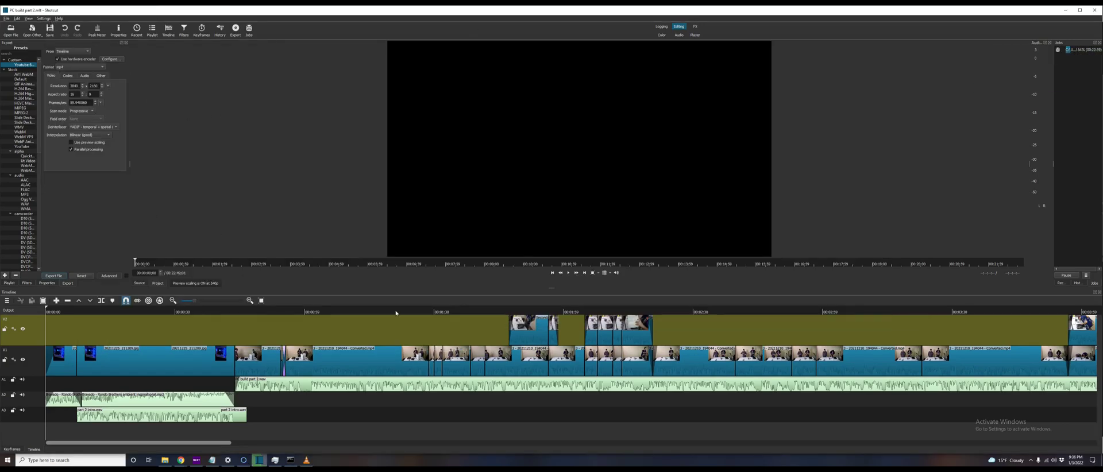
# Step: Open NZXT CAM's process list, sort it by name, and scroll through it
pyautogui.click(40, 19)
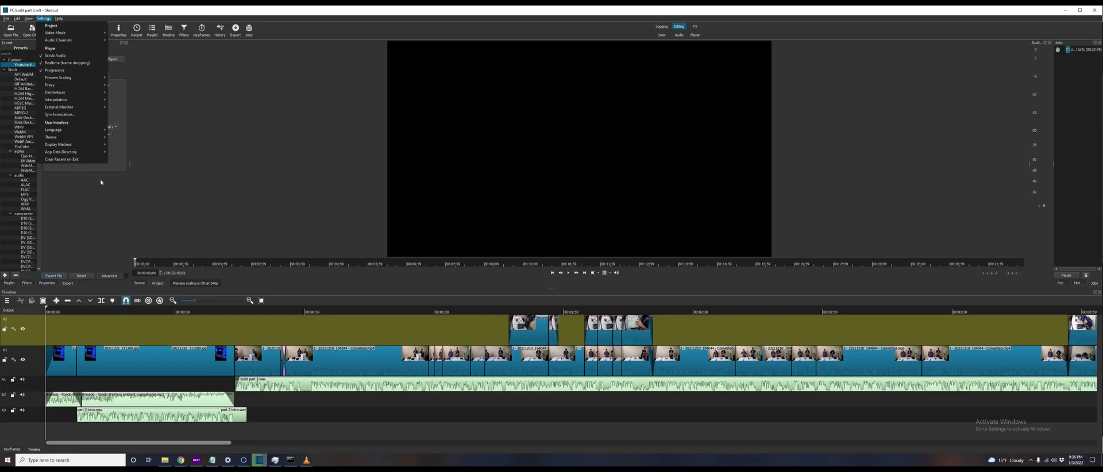
pyautogui.click(197, 460)
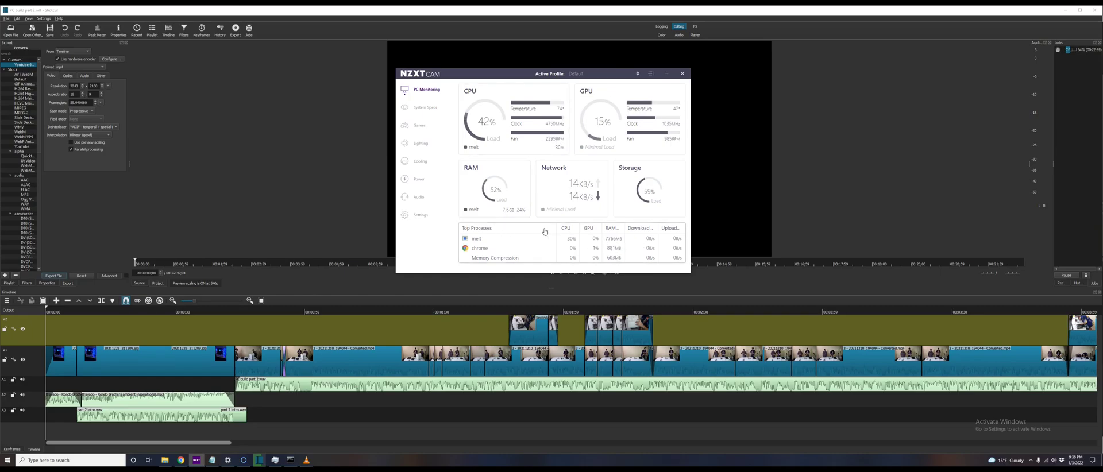
pyautogui.click(614, 232)
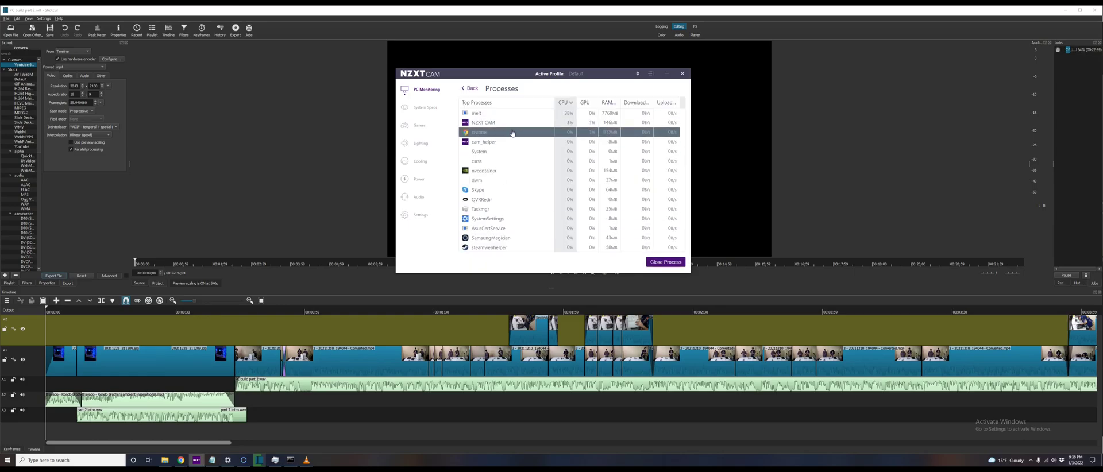
pyautogui.click(498, 104)
pyautogui.scroll(-10, 508, 149)
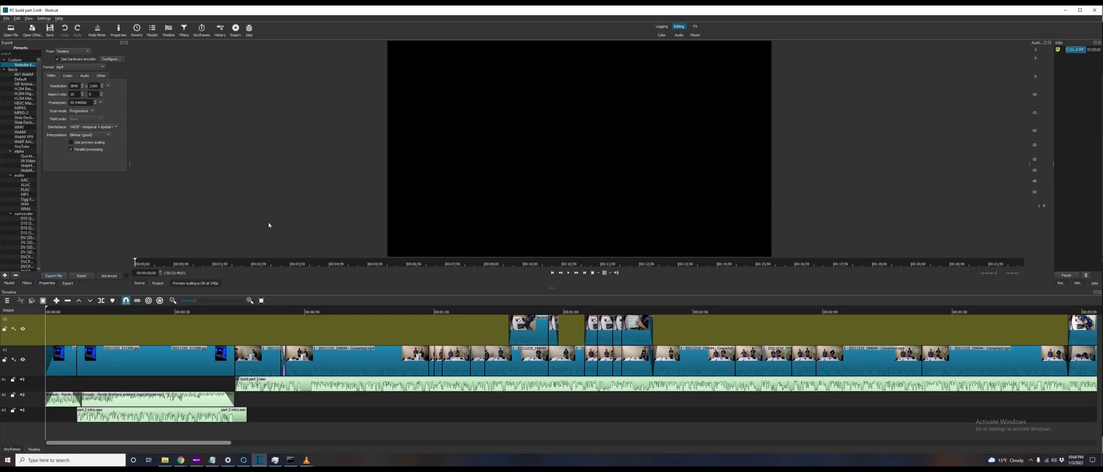
# Step: Open and dismiss Shotcut's Settings menu, then bring NZXT CAM's overview back up
pyautogui.hotkey('alt', 's')
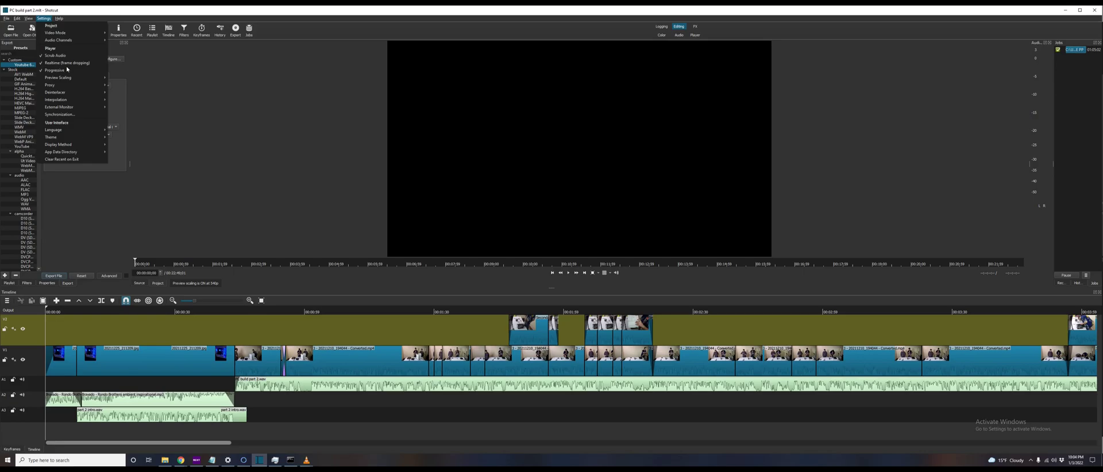
pyautogui.press('Up')
pyautogui.press('Escape')
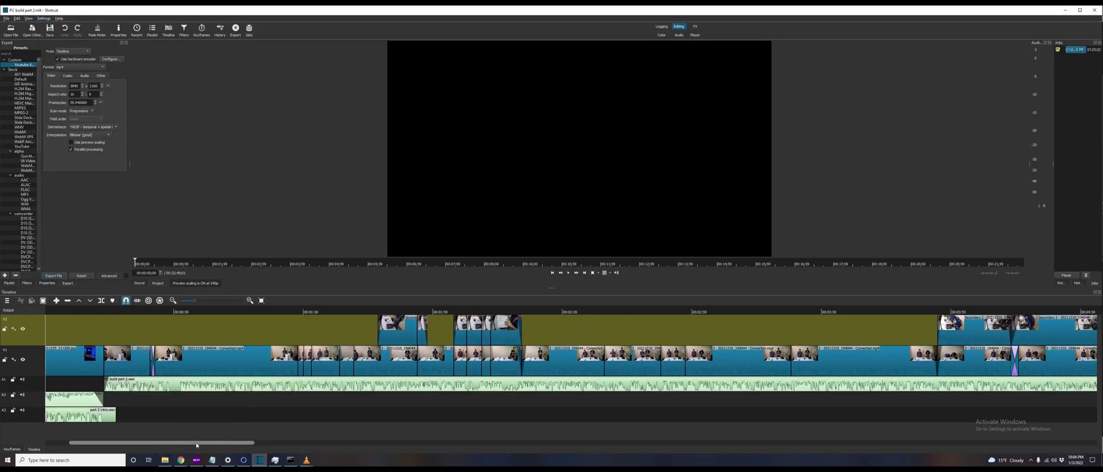
pyautogui.click(197, 461)
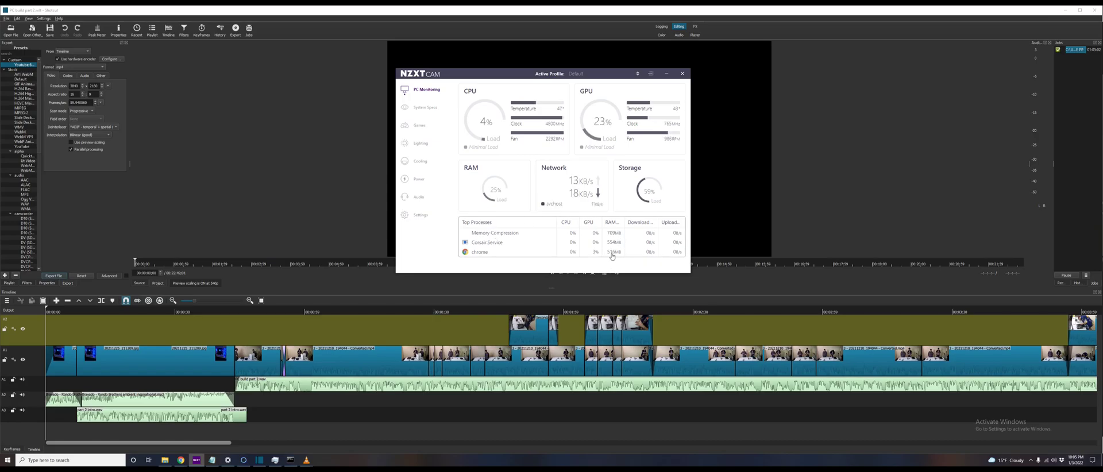
# Step: Log that HE plus PP took the same time as PP alone, with no quality difference but a larger, higher-bitrate file
pyautogui.click(213, 461)
pyautogui.write('So both HE and PP took the s')
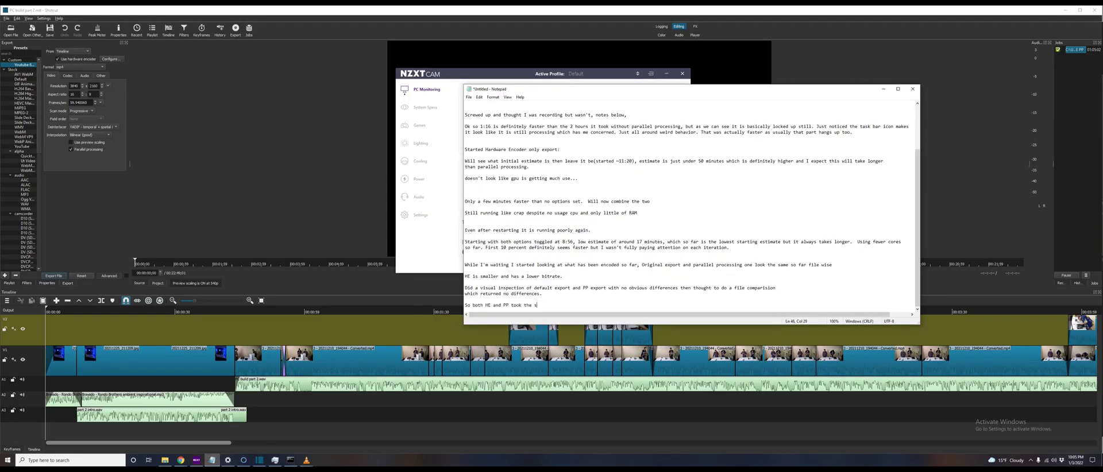
pyautogui.write('ame time asd PP alone, there is no noticeable difference in vide')
pyautogui.write('o quality but the file is larger than PP and No option set exports, and has a')
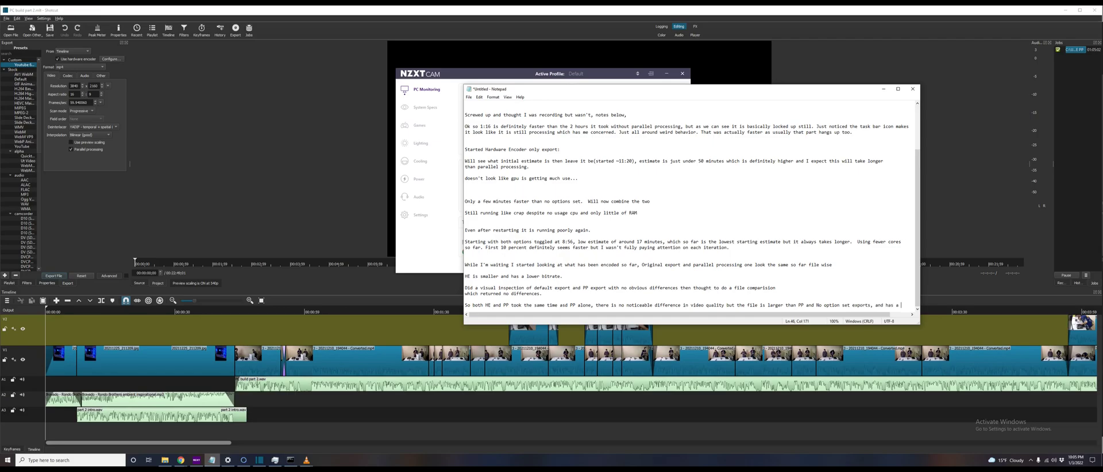
pyautogui.write(' higher bit rate.')
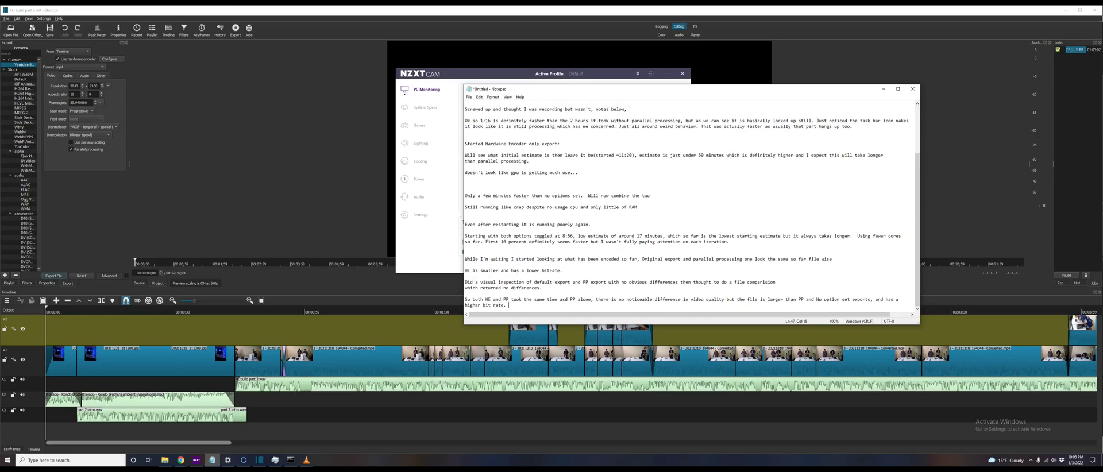
pyautogui.hotkey('alt', 'Tab')
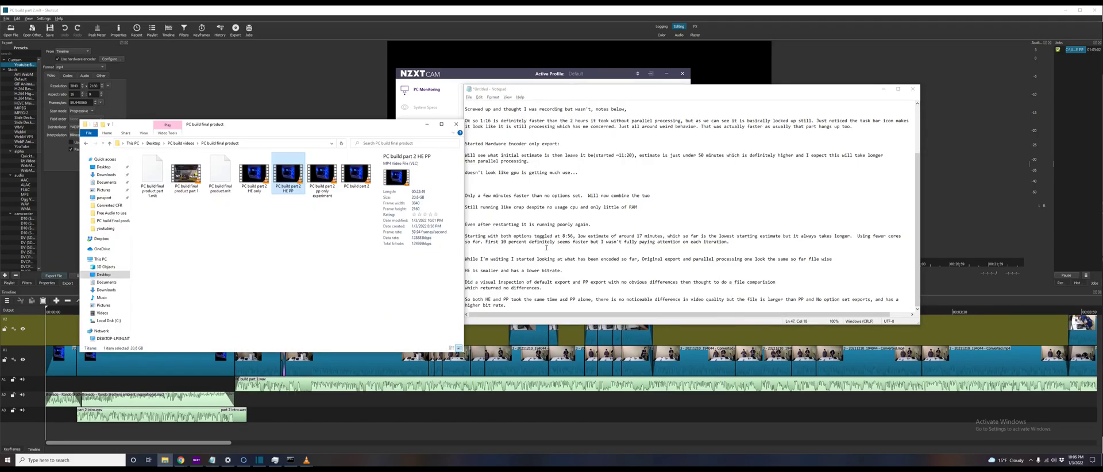
# Step: Inspect the details of the PC build part 2 exports: original, PP only, HE only, and HE PP
pyautogui.click(357, 177)
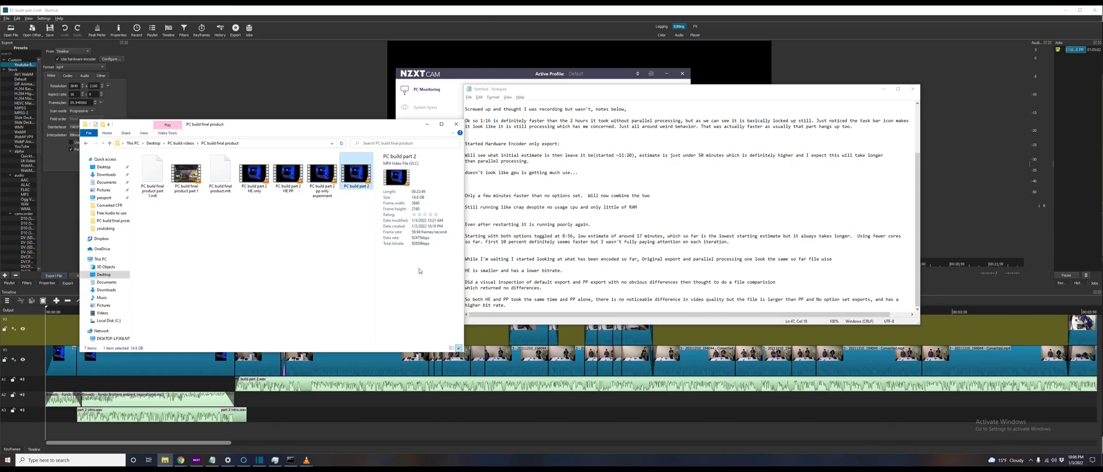
pyautogui.click(322, 179)
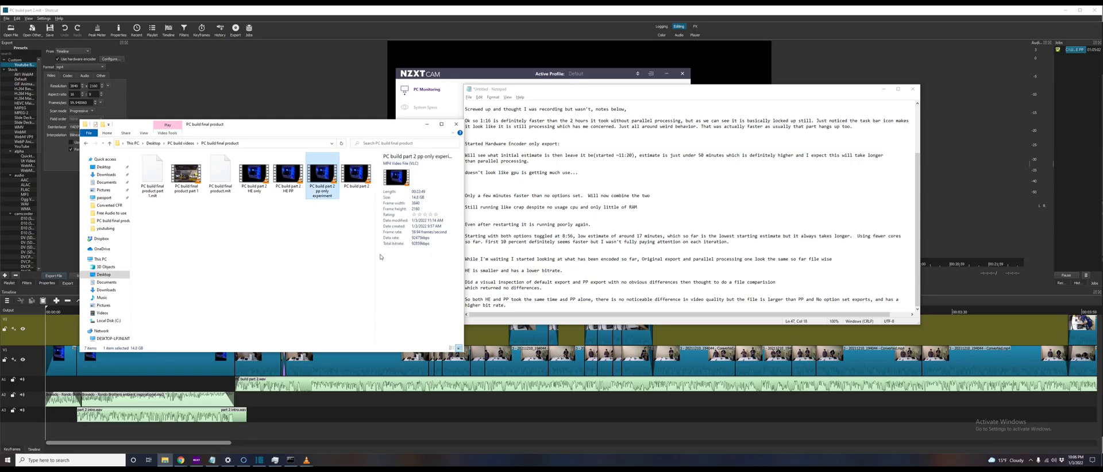
pyautogui.click(244, 172)
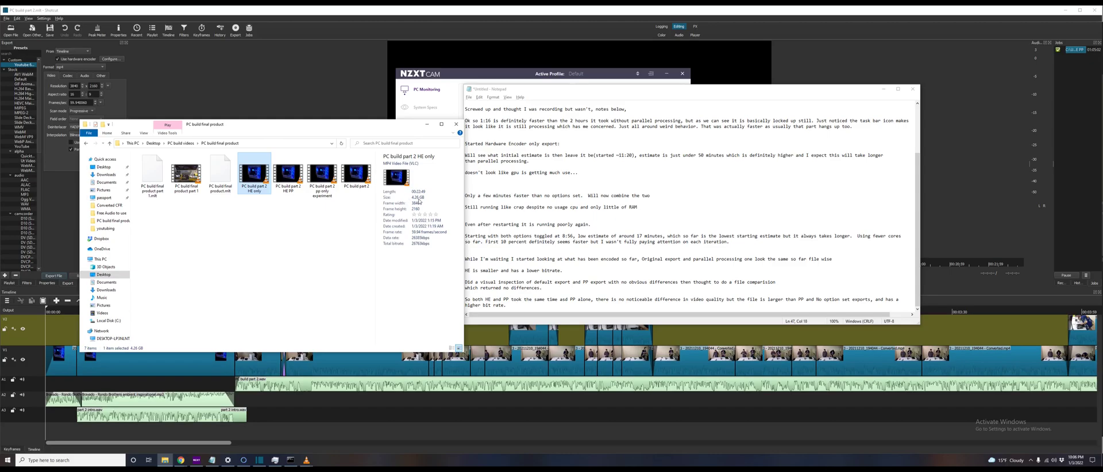
pyautogui.click(288, 175)
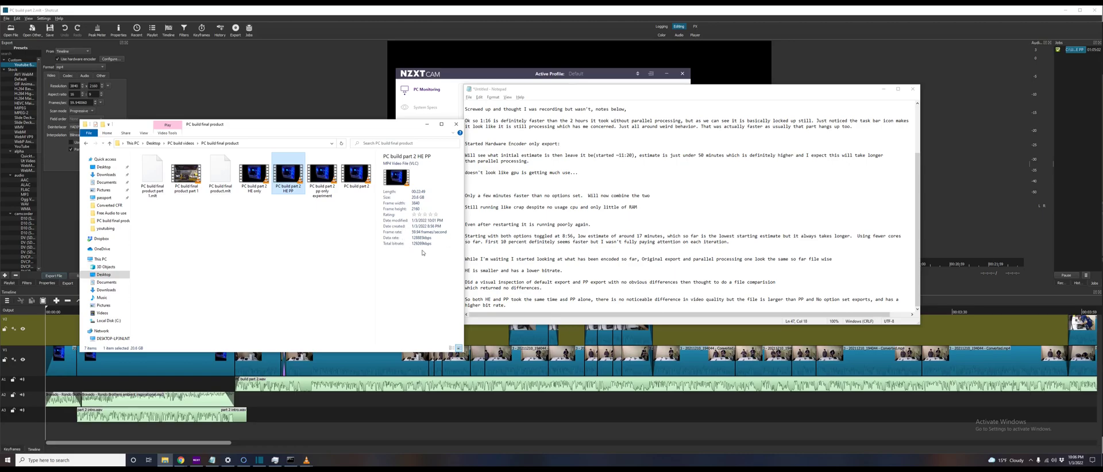
# Step: Add a new log line noting that Shotcut is still running poorly
pyautogui.click(503, 250)
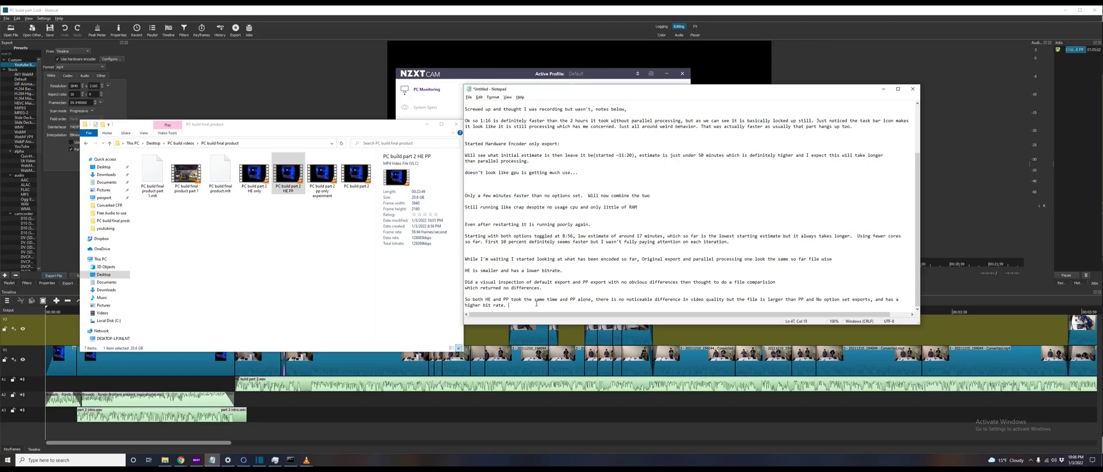
pyautogui.press('Return')
pyautogui.press('Return')
pyautogui.write('And of course shotcut is still running like ass.')
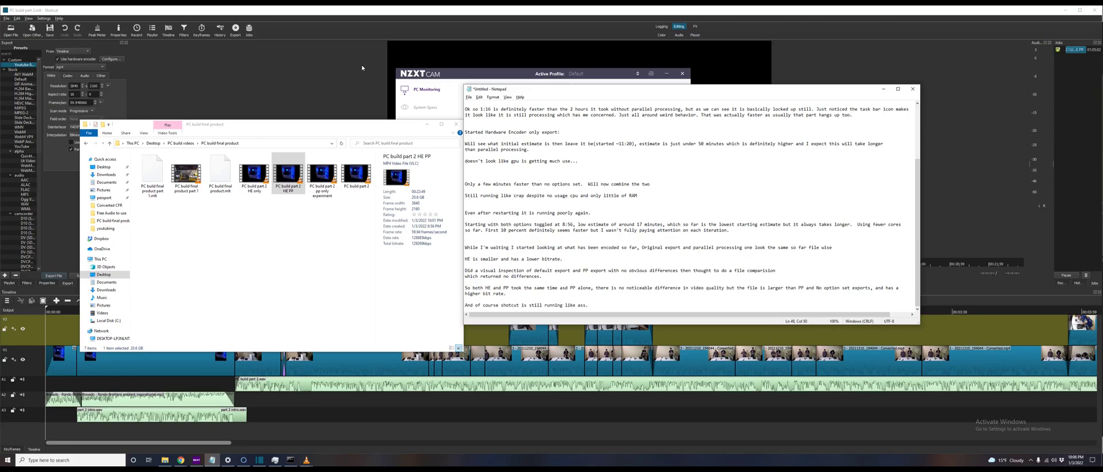
pyautogui.hotkey('alt', 'Tab')
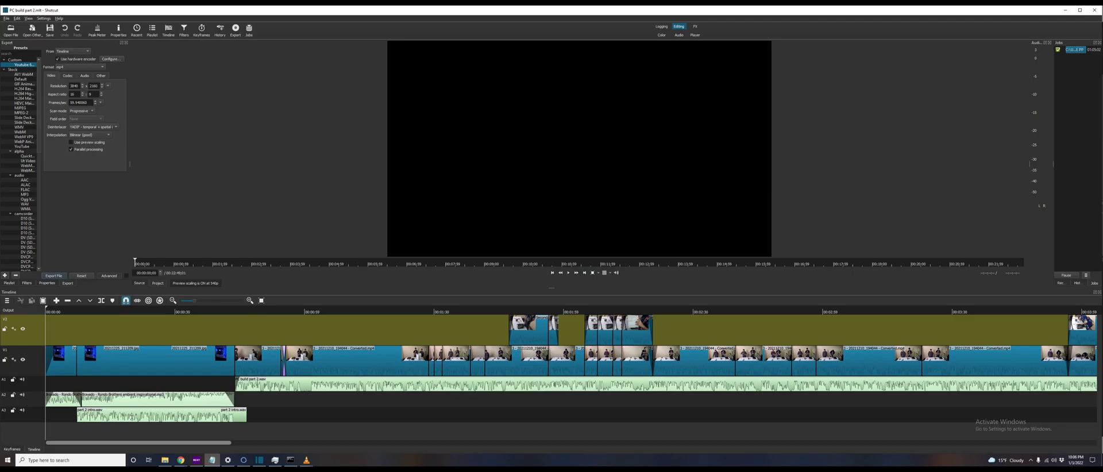
# Step: Check whether Shotcut still responds by selecting a V1 clip and opening and closing the Settings menu
pyautogui.hotkey('alt', 'Tab')
pyautogui.moveTo(71, 442)
pyautogui.mouseDown()
pyautogui.moveTo(173, 442)
pyautogui.moveTo(71, 443)
pyautogui.mouseUp()
pyautogui.click(375, 352)
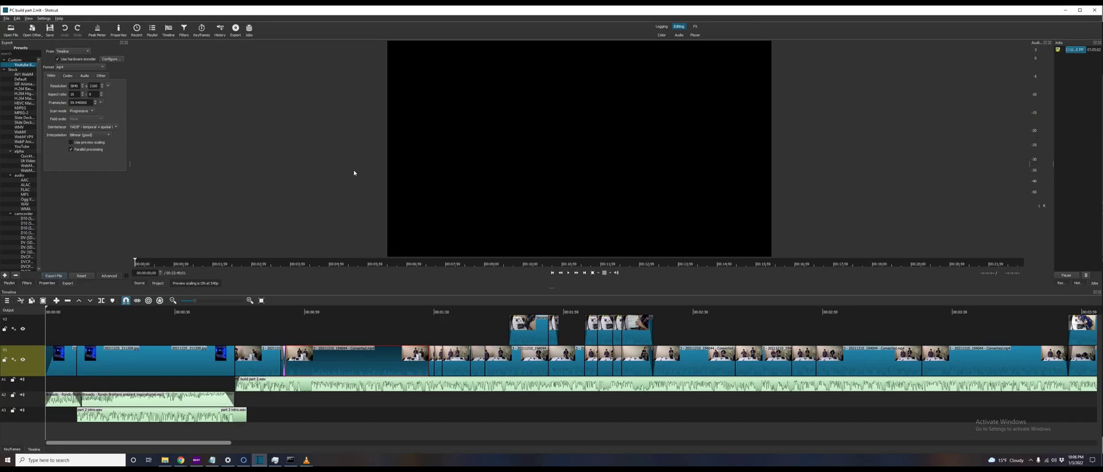
pyautogui.hotkey('alt', 's')
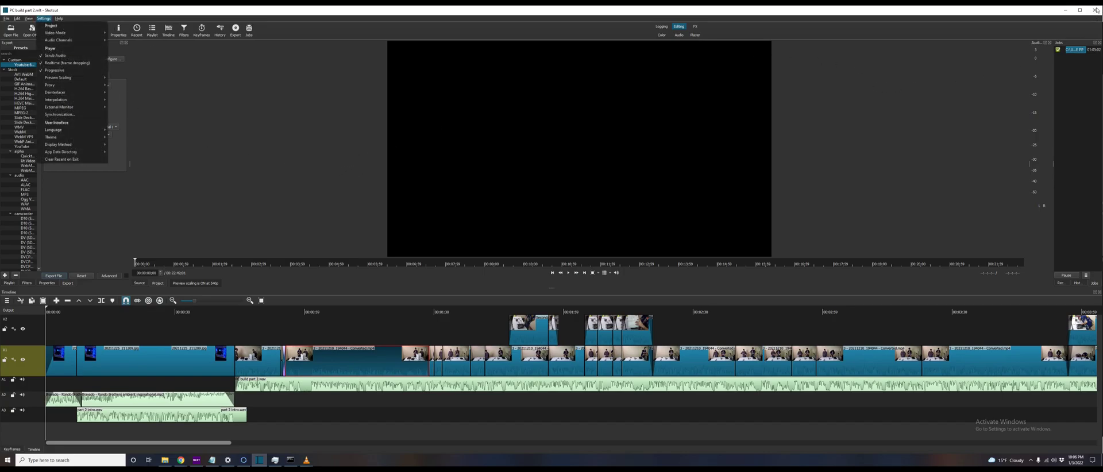
pyautogui.click(1096, 11)
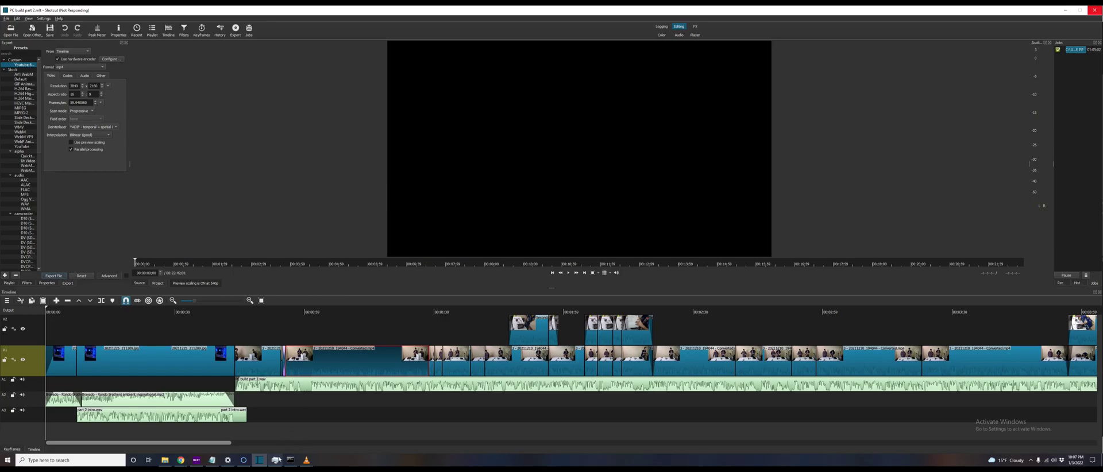
pyautogui.click(209, 459)
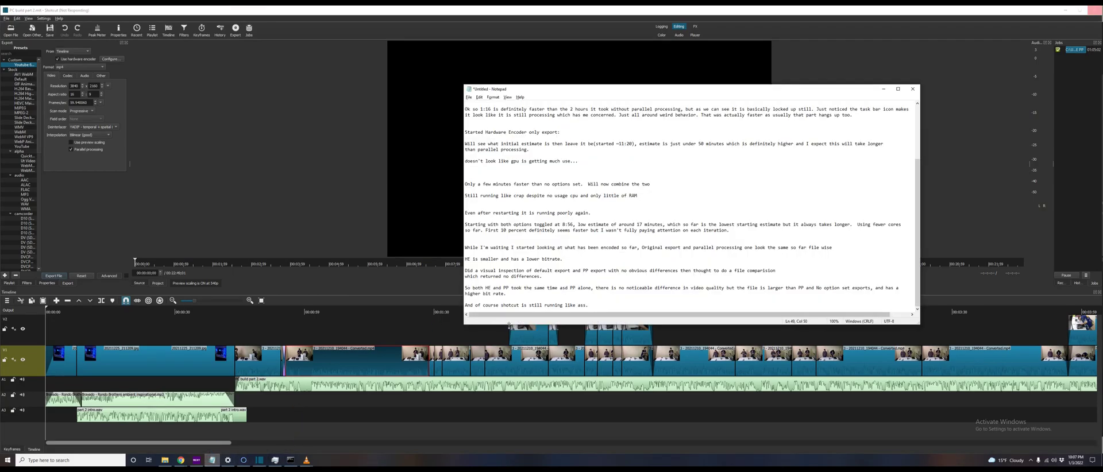